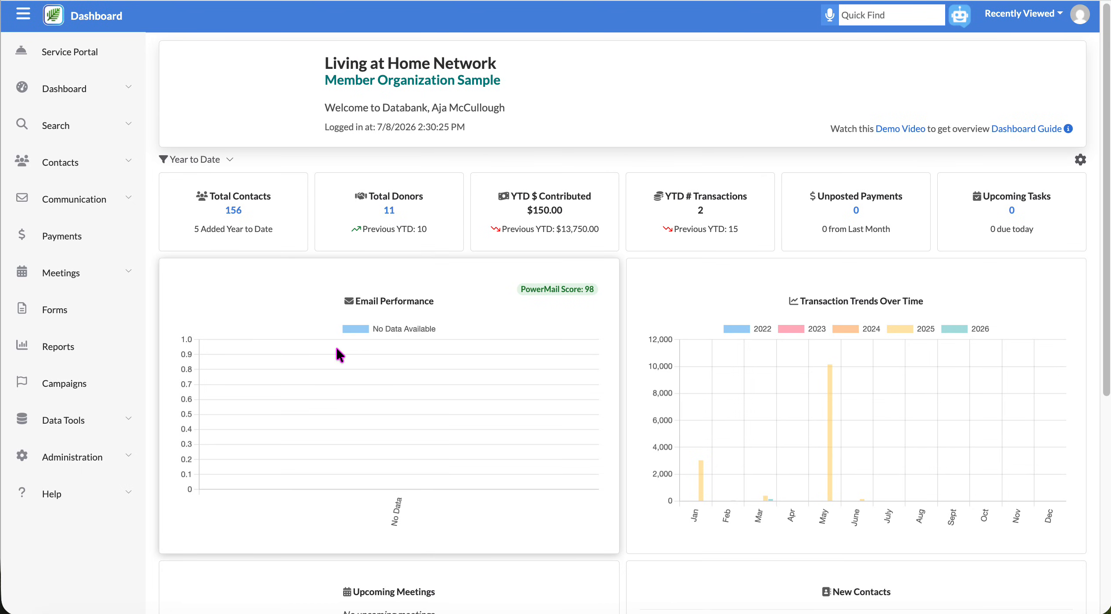
Start a new meeting named Bingo.
{"action": "left_click", "coordinate": [76, 276]}
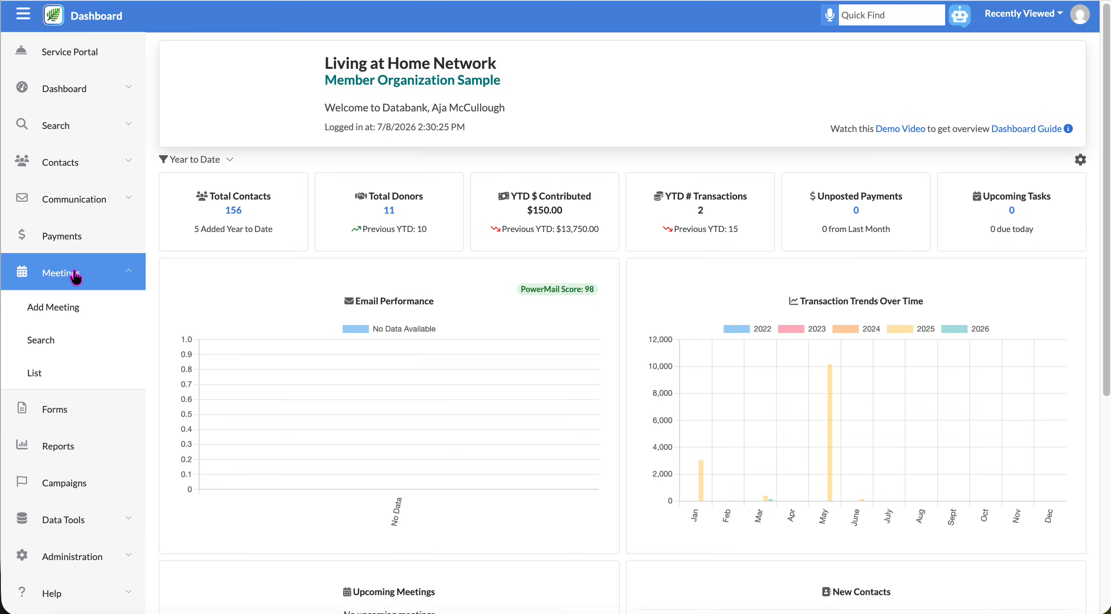
{"action": "left_click", "coordinate": [63, 310]}
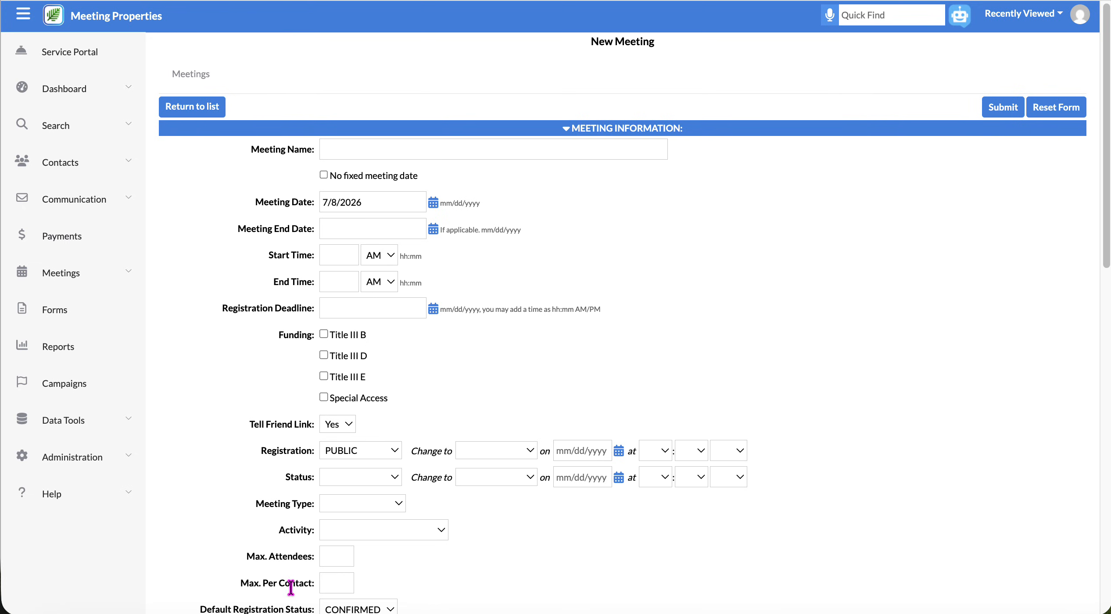
{"action": "left_click", "coordinate": [361, 143]}
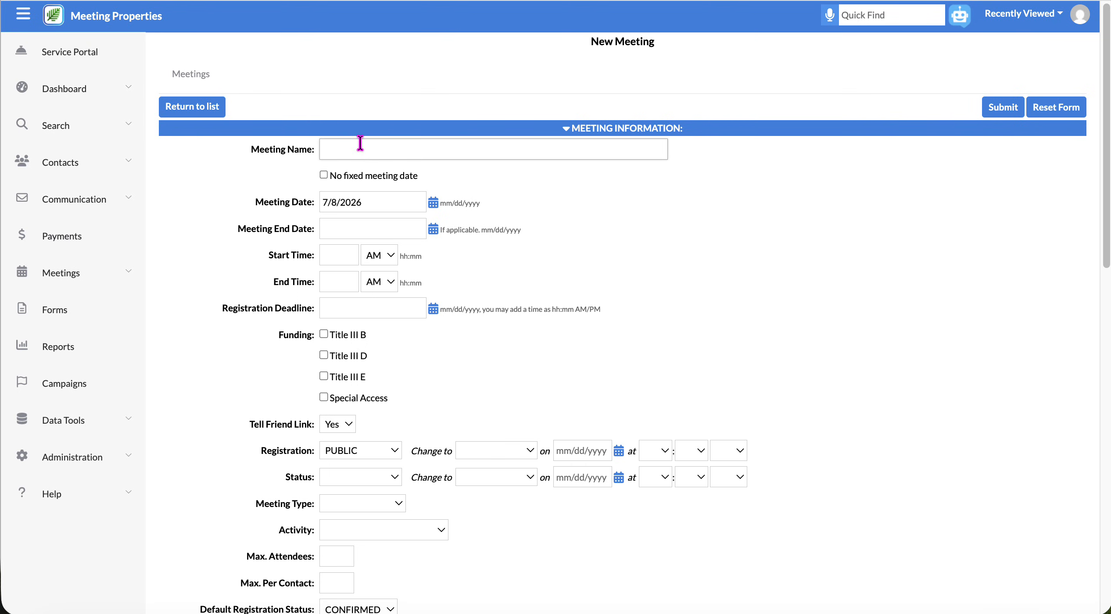
{"action": "type", "text": "Bingo"}
Set the meeting date to 8/1/2026, running from 2:00 to 3:00 PM.
{"action": "left_click", "coordinate": [244, 211]}
{"action": "left_click_drag", "start_coordinate": [382, 209], "coordinate": [323, 201]}
{"action": "type", "text": "8"}
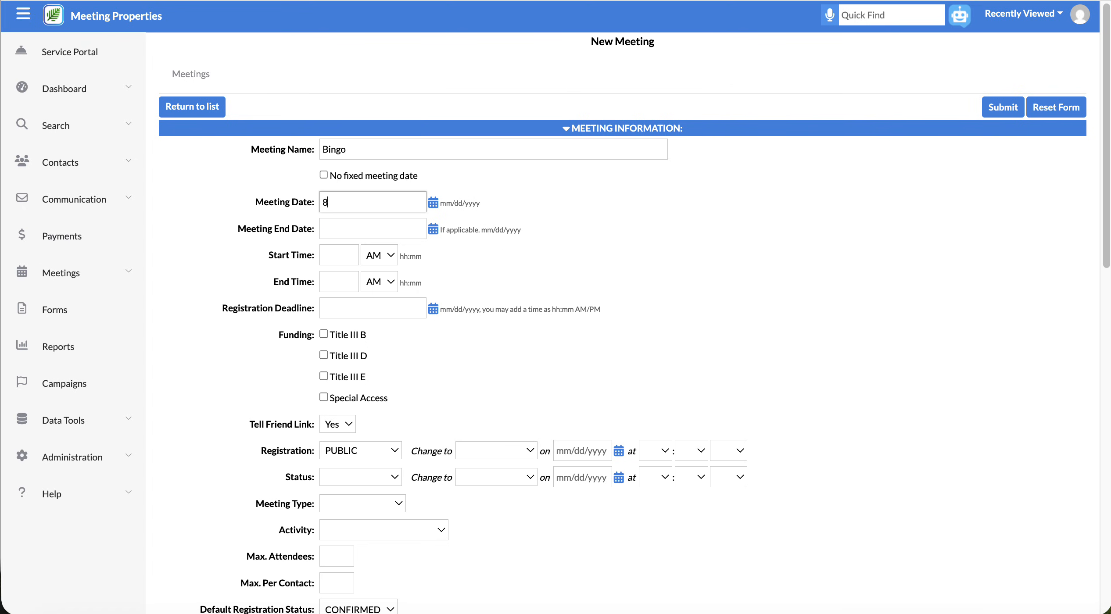
{"action": "type", "text": "/1/2026"}
{"action": "key", "text": "Tab"}
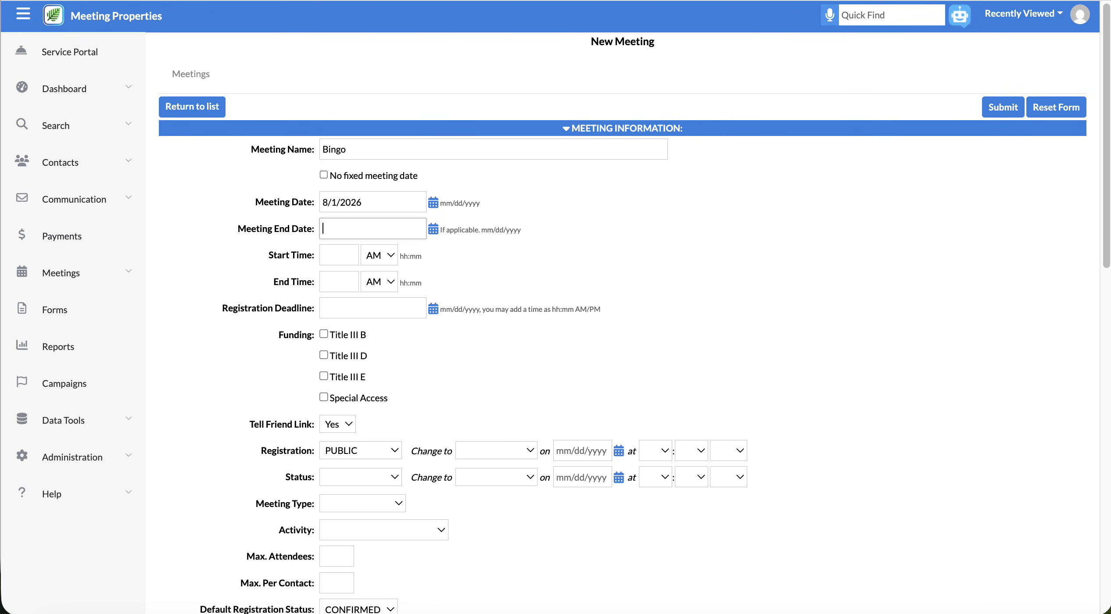
{"action": "type", "text": "8/1/2026"}
{"action": "left_click", "coordinate": [350, 254]}
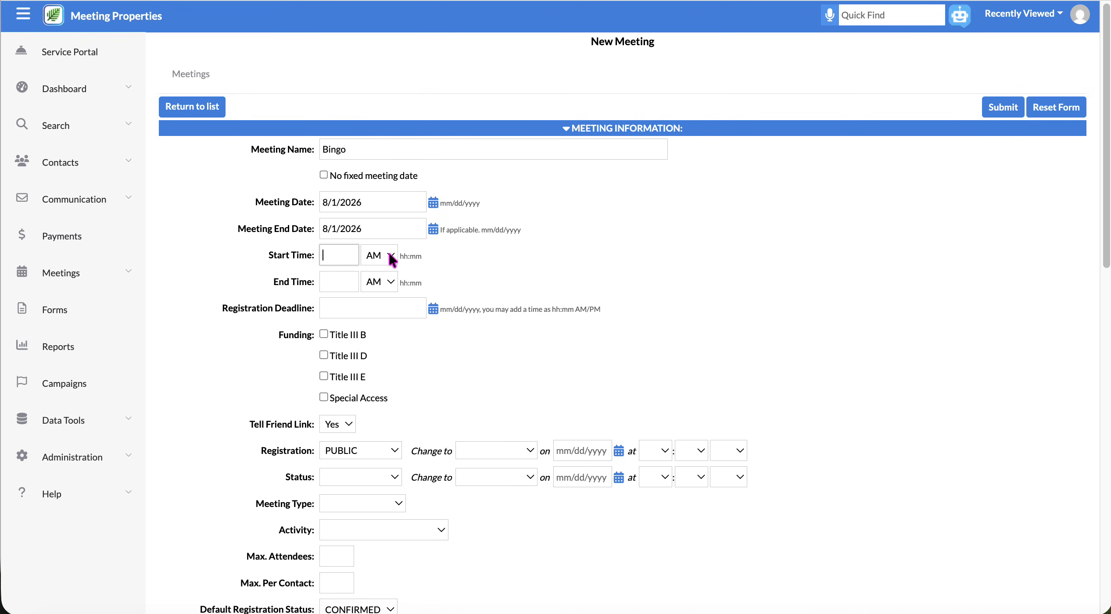
{"action": "type", "text": "2:00"}
{"action": "key", "text": "Tab"}
{"action": "key", "text": "Tab"}
{"action": "type", "text": "3:00"}
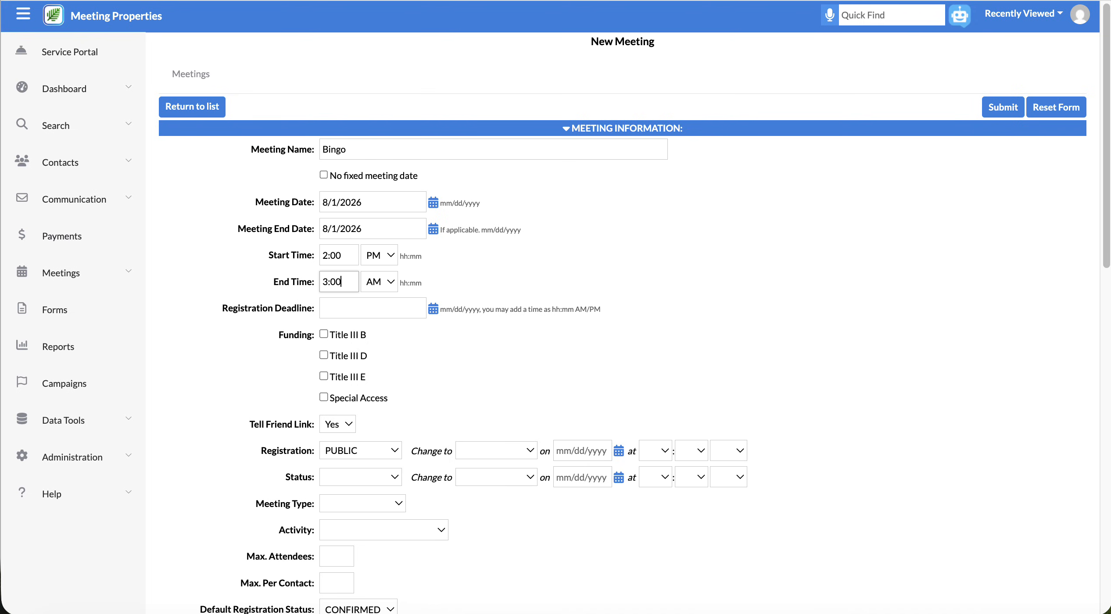
{"action": "key", "text": "Tab"}
Pick July 29, 2026 in the Registration Deadline calendar.
{"action": "scroll", "coordinate": [613, 341], "scroll_direction": "down", "scroll_amount": 1}
{"action": "scroll", "coordinate": [611, 336], "scroll_direction": "down", "scroll_amount": 1}
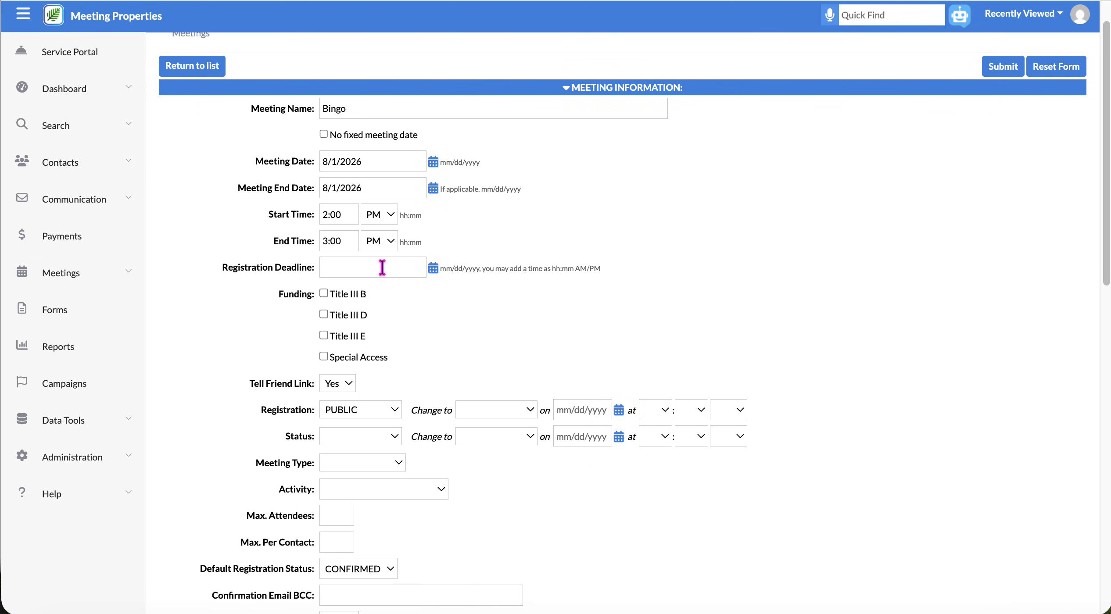
{"action": "left_click", "coordinate": [433, 268]}
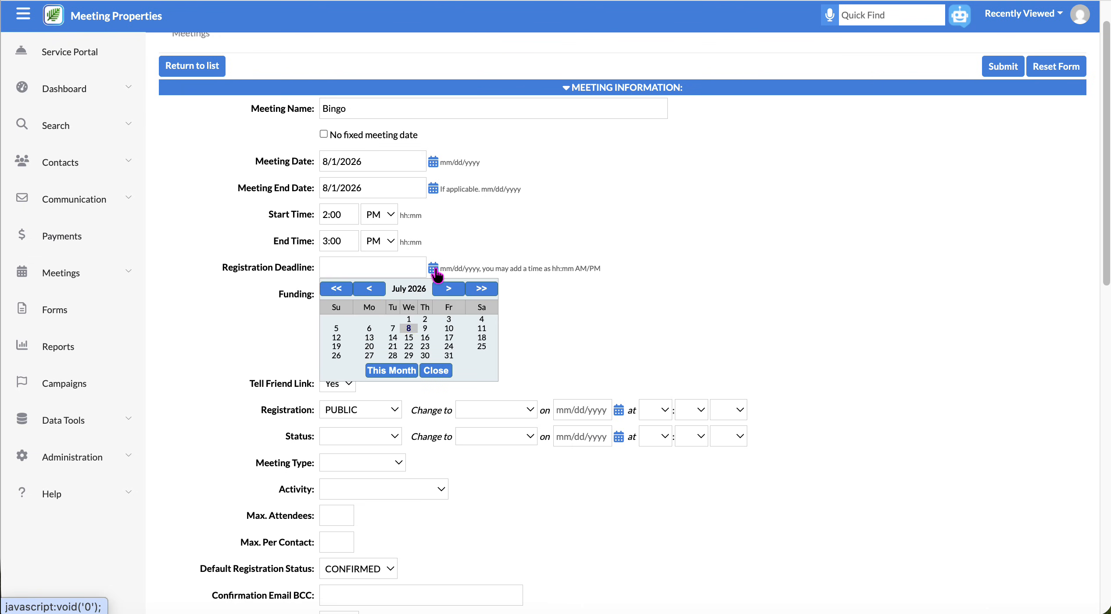
{"action": "left_click", "coordinate": [409, 356]}
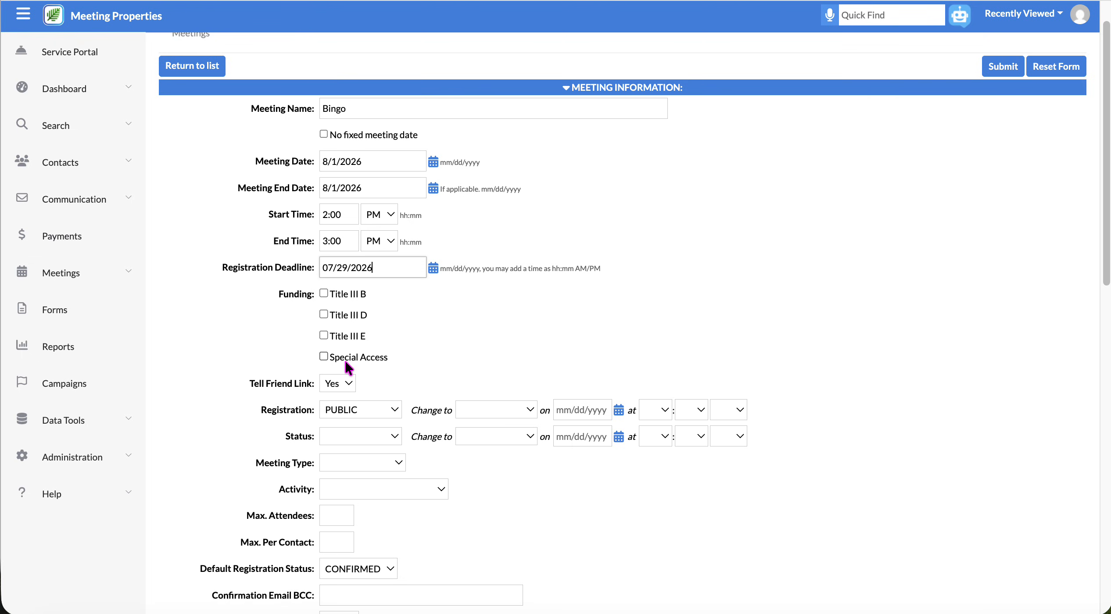
Keep registration PUBLIC and schedule it to change to PRIVATE.
{"action": "scroll", "coordinate": [355, 357], "scroll_direction": "down", "scroll_amount": 2}
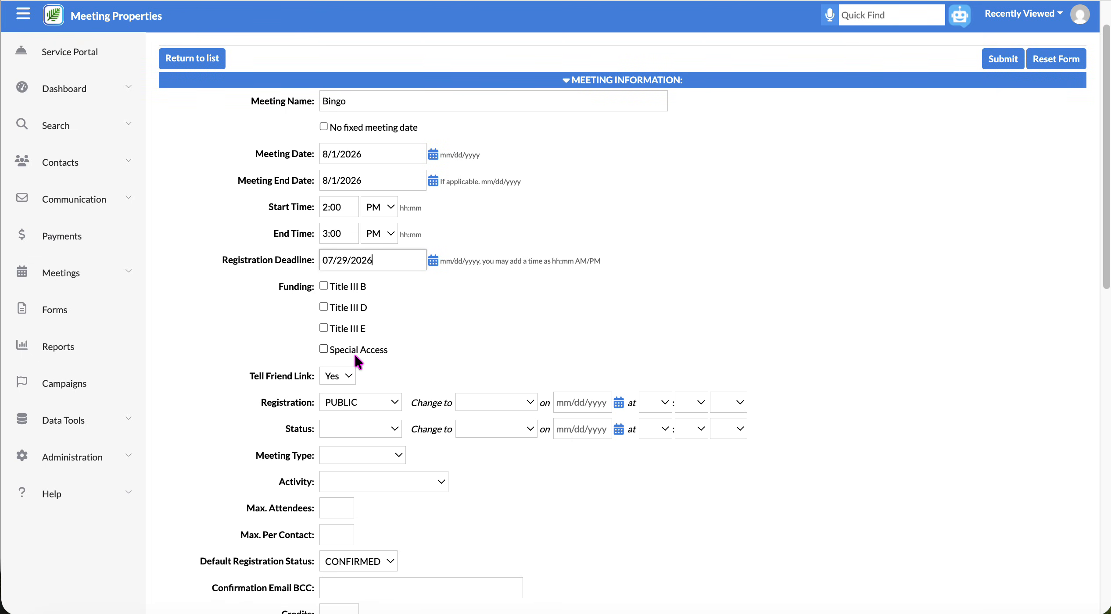
{"action": "scroll", "coordinate": [354, 356], "scroll_direction": "down", "scroll_amount": 2}
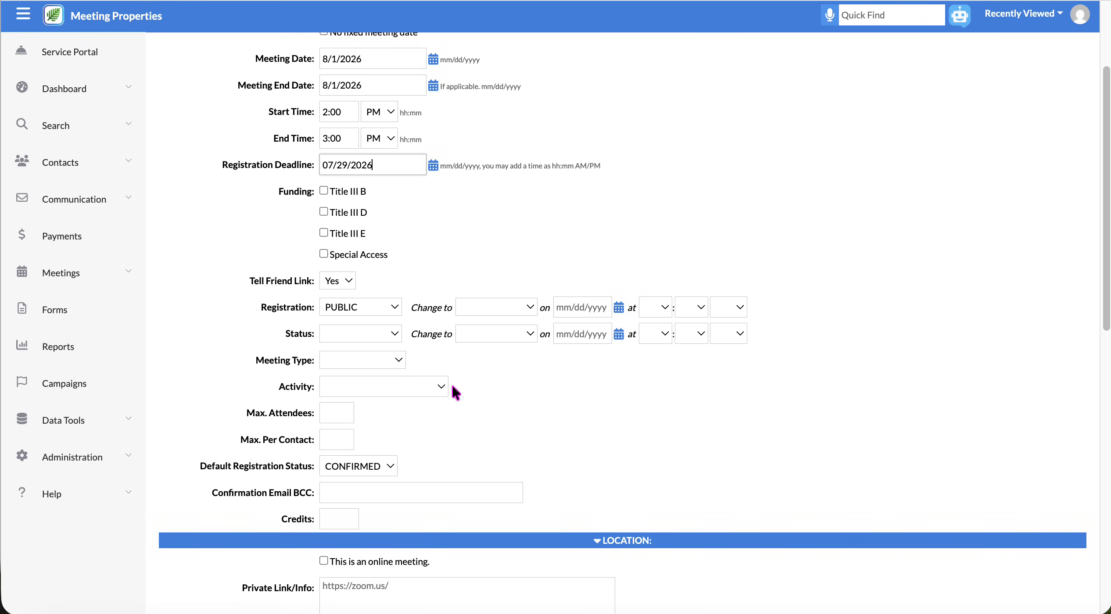
{"action": "scroll", "coordinate": [453, 381], "scroll_direction": "down", "scroll_amount": 2}
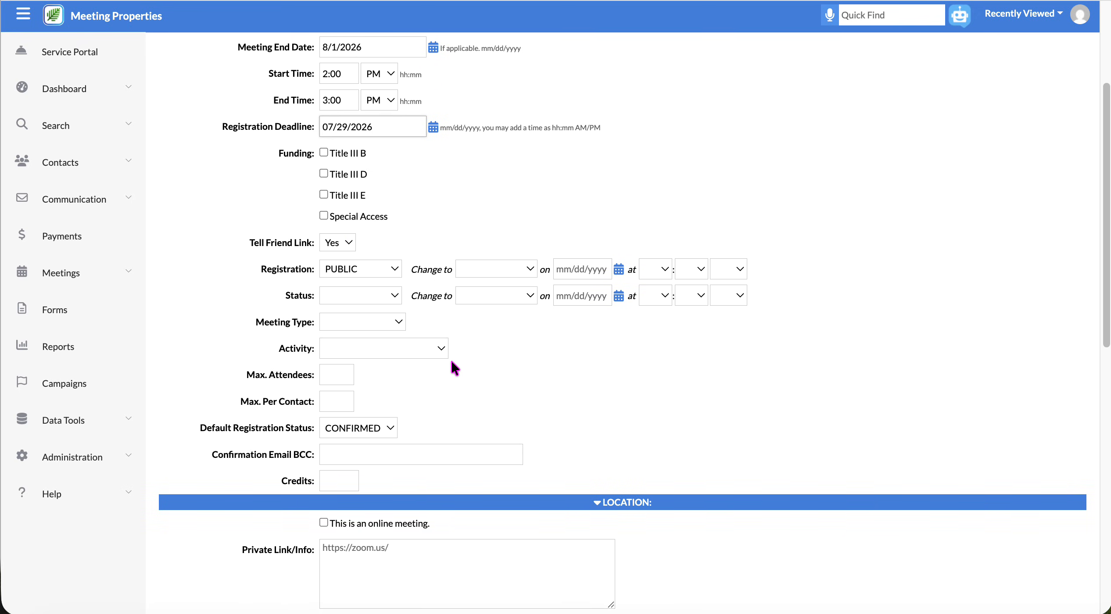
{"action": "left_click", "coordinate": [397, 273]}
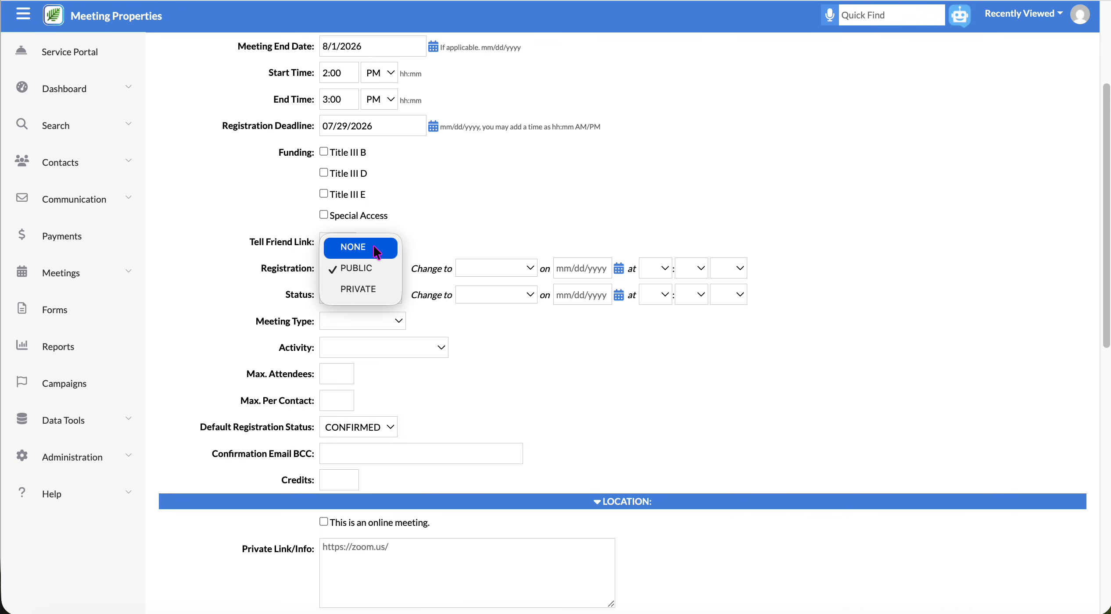
{"action": "left_click", "coordinate": [424, 230]}
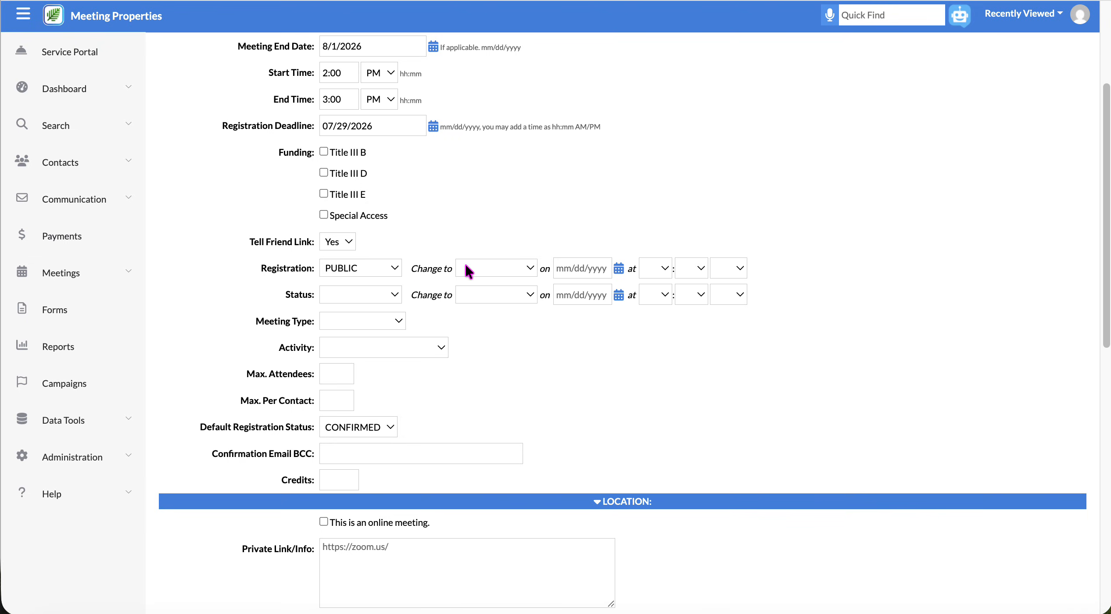
{"action": "left_click", "coordinate": [353, 269]}
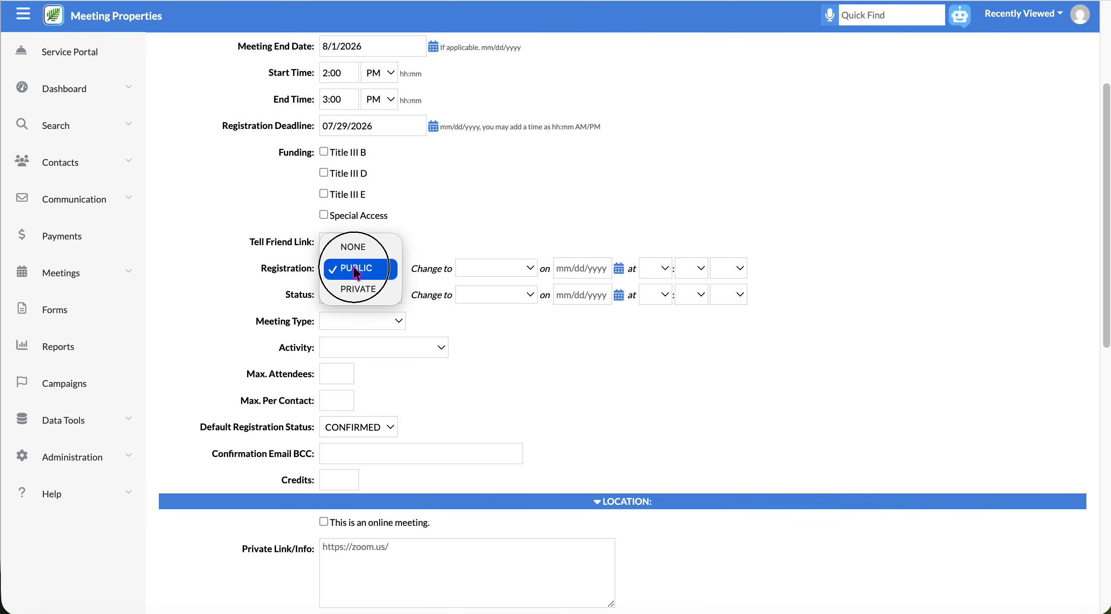
{"action": "left_click", "coordinate": [416, 276]}
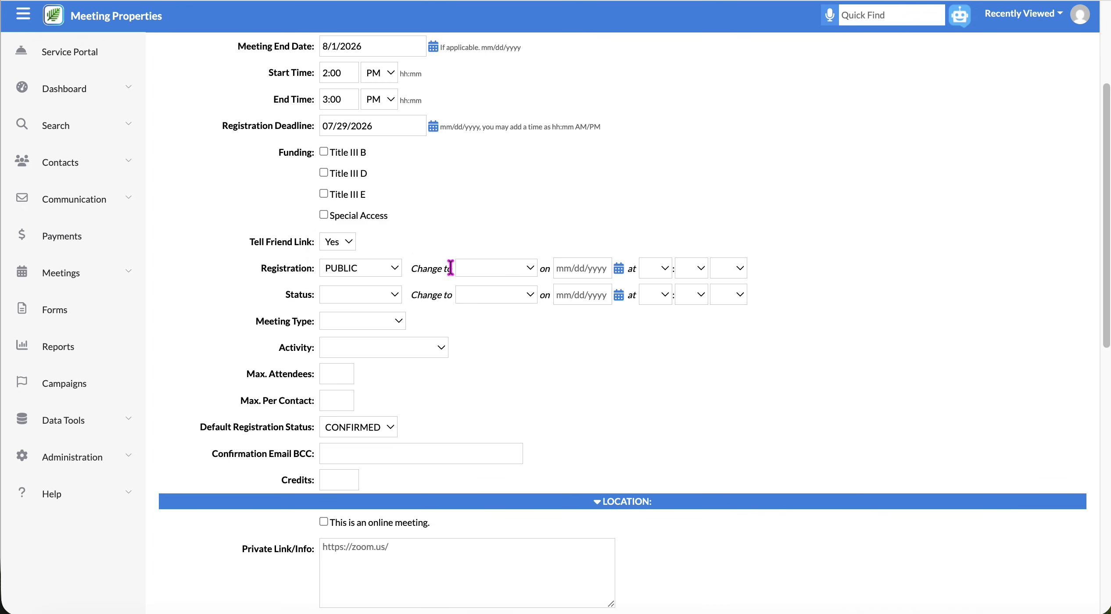
{"action": "left_click", "coordinate": [478, 272]}
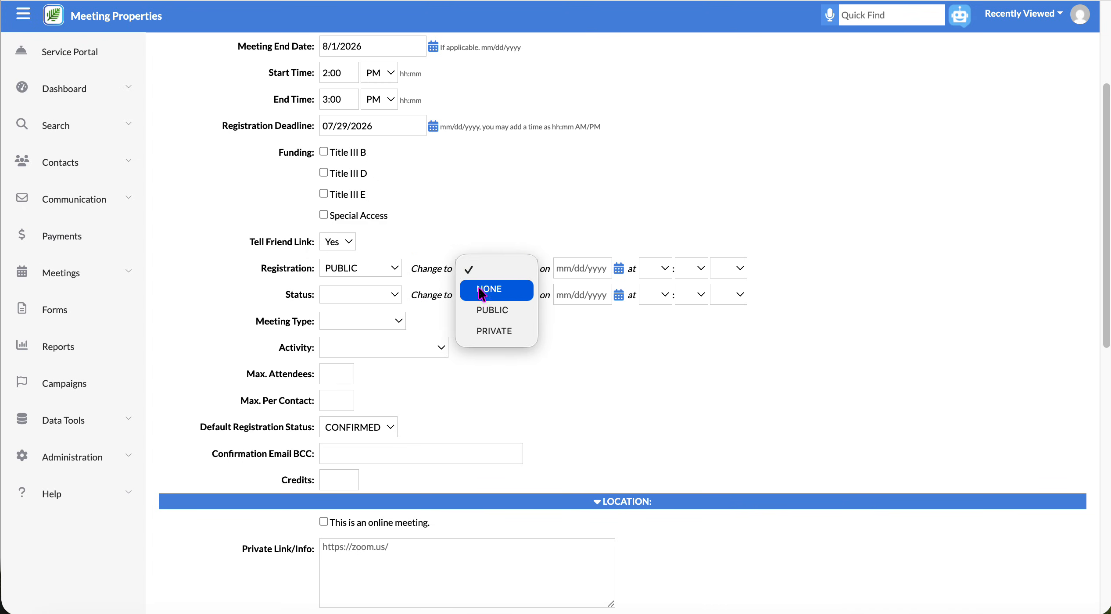
{"action": "left_click", "coordinate": [490, 327]}
{"action": "left_click", "coordinate": [565, 273]}
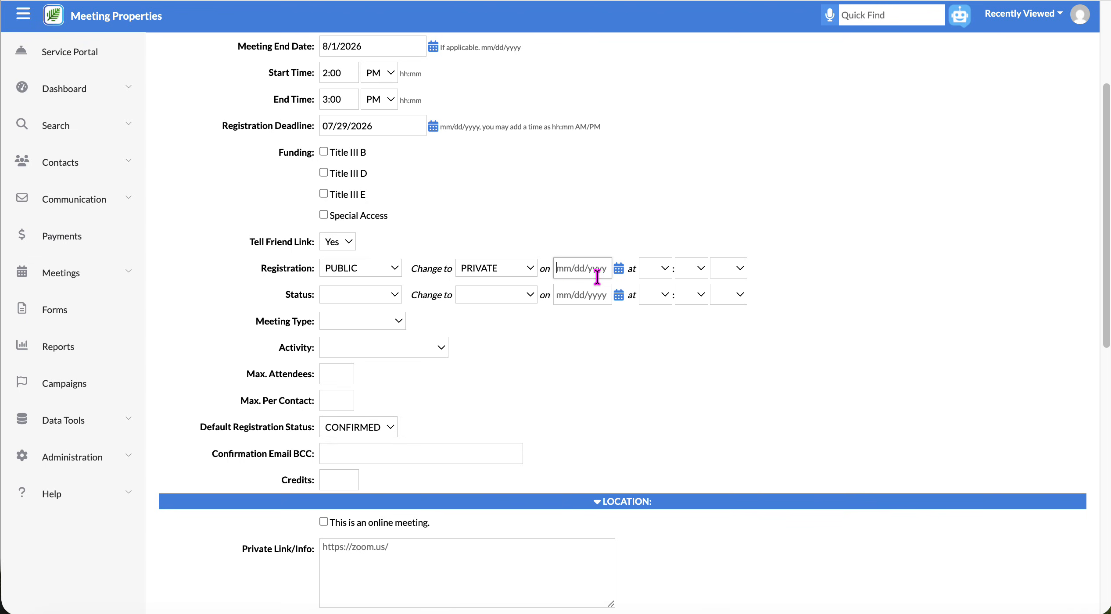
Set the meeting status to Published.
{"action": "left_click", "coordinate": [361, 295]}
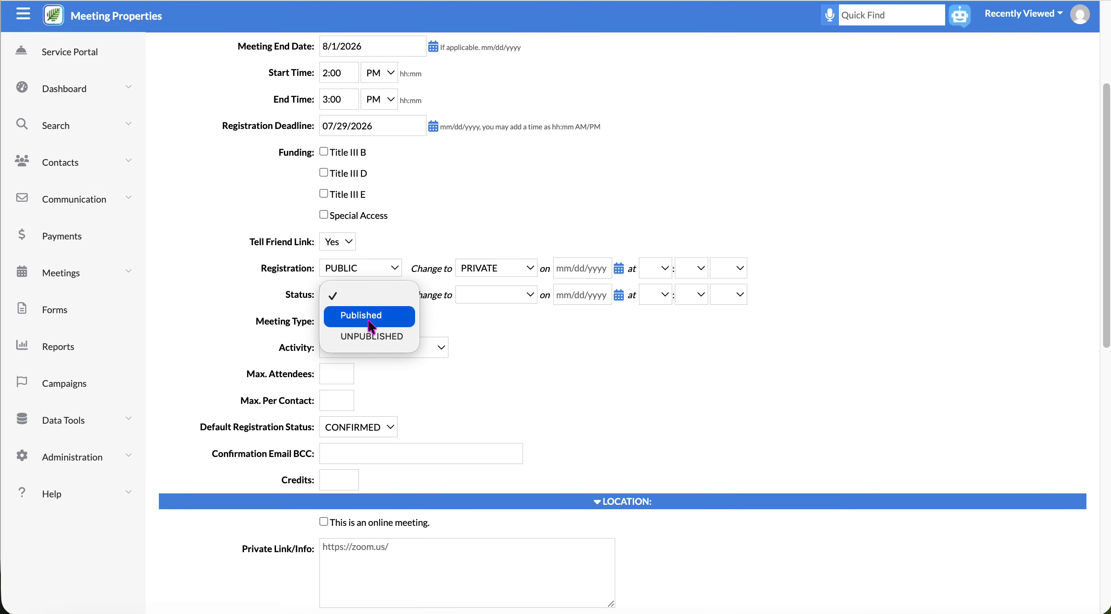
{"action": "left_click", "coordinate": [367, 318]}
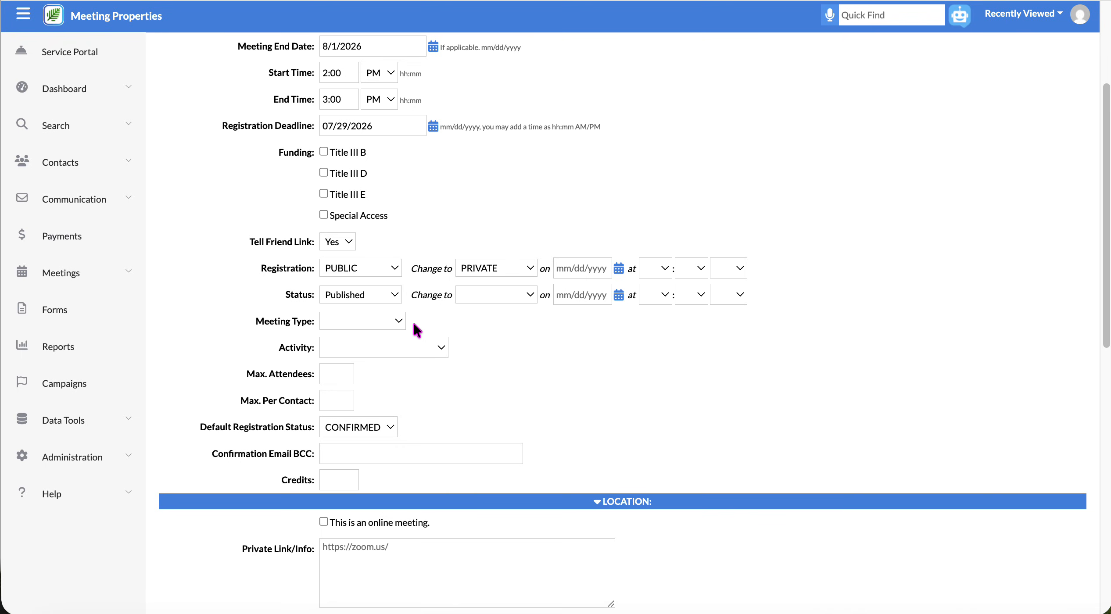
{"action": "scroll", "coordinate": [410, 320], "scroll_direction": "down", "scroll_amount": 2}
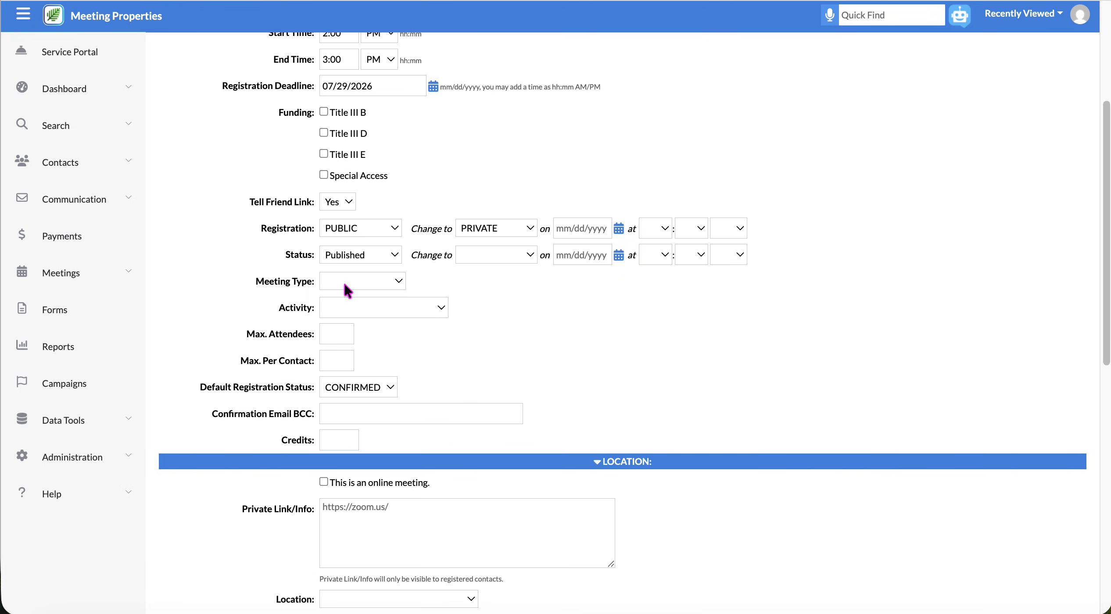
Make the meeting type Events with the activity Social Event.
{"action": "left_click", "coordinate": [343, 283]}
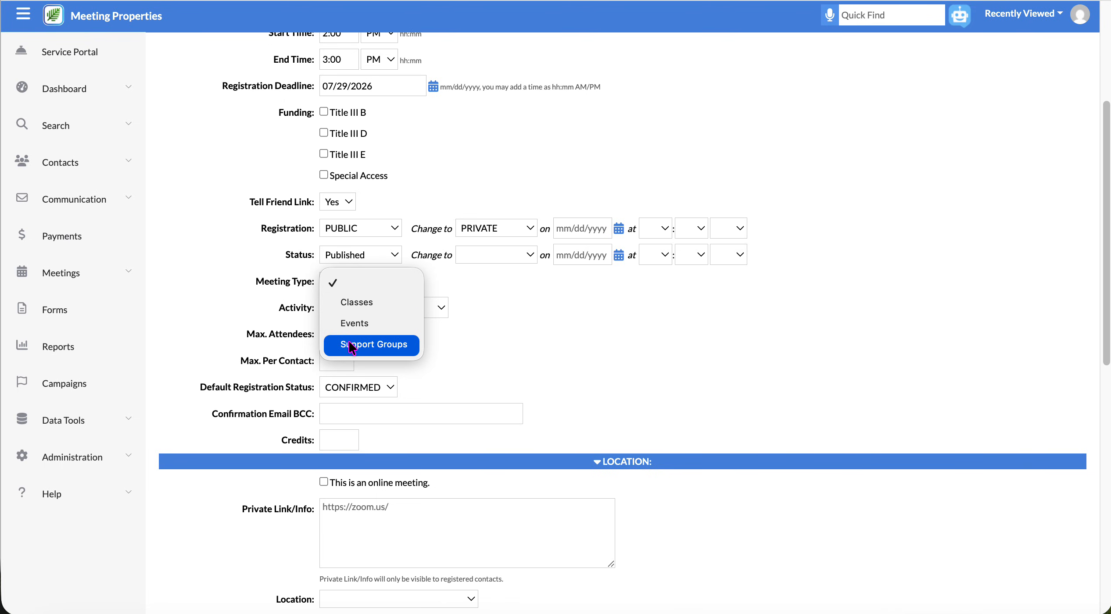
{"action": "left_click", "coordinate": [357, 324]}
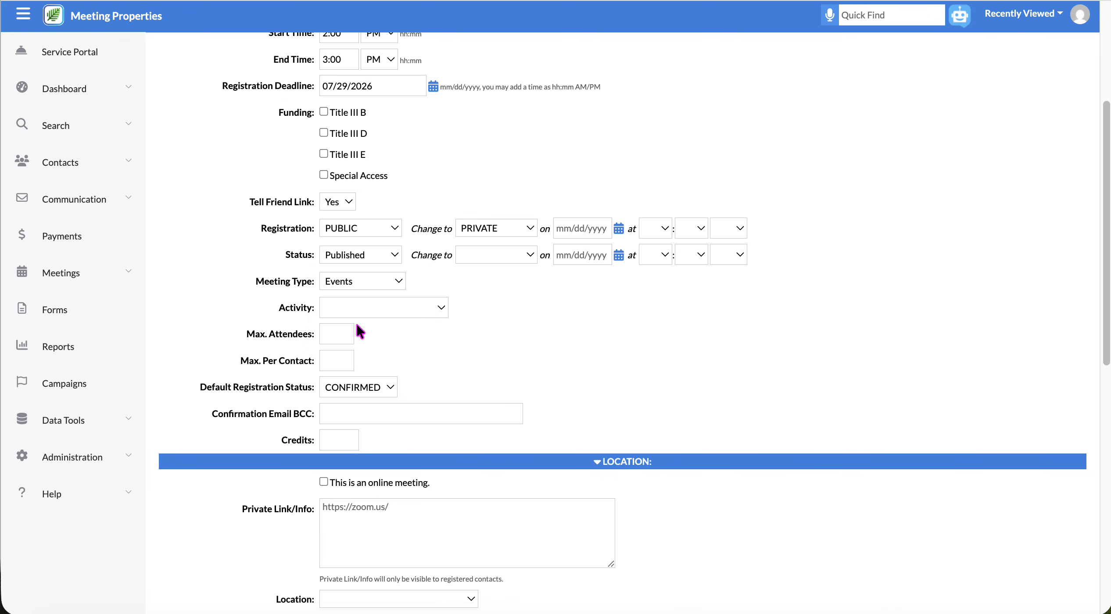
{"action": "left_click", "coordinate": [440, 308]}
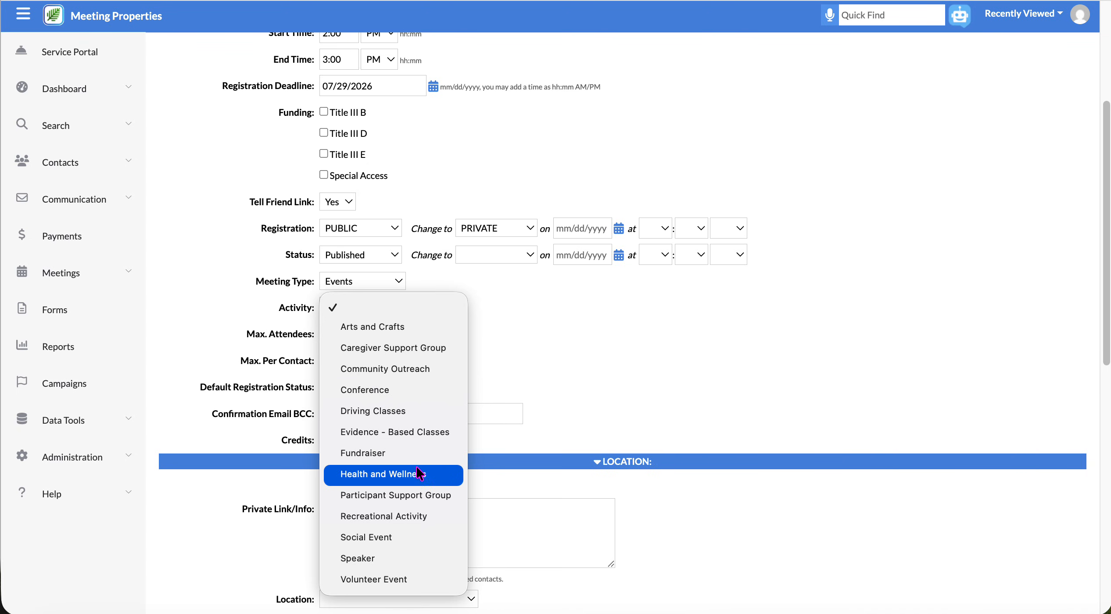
{"action": "left_click", "coordinate": [387, 539]}
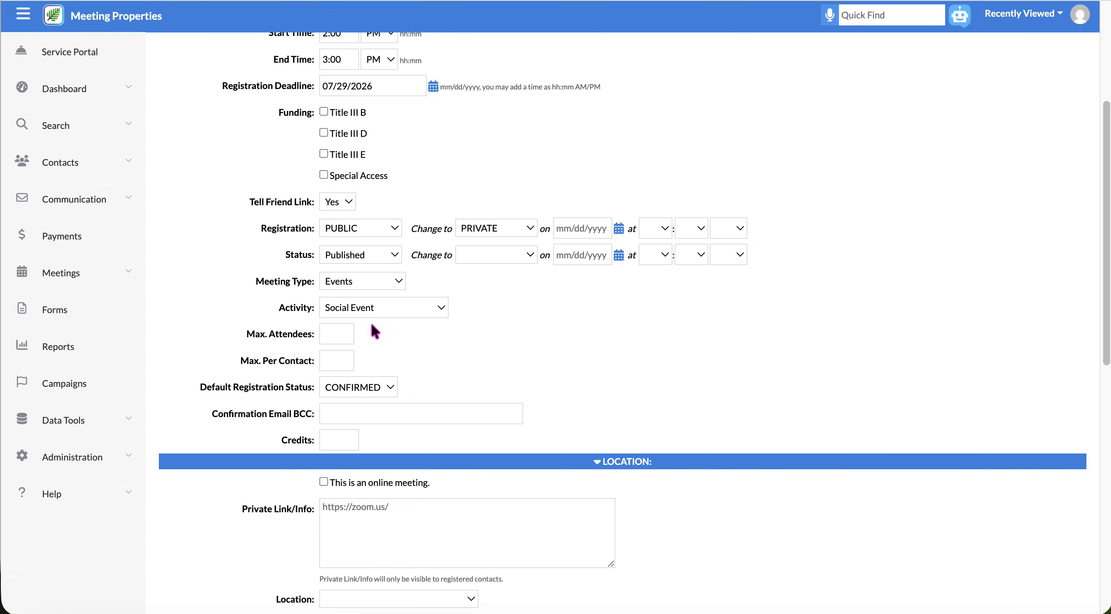
Cap the meeting at 50 attendees and 5 per contact.
{"action": "left_click", "coordinate": [335, 334]}
{"action": "type", "text": "50"}
{"action": "left_click", "coordinate": [334, 365]}
{"action": "type", "text": "5"}
{"action": "left_click_drag", "start_coordinate": [199, 386], "coordinate": [322, 392]}
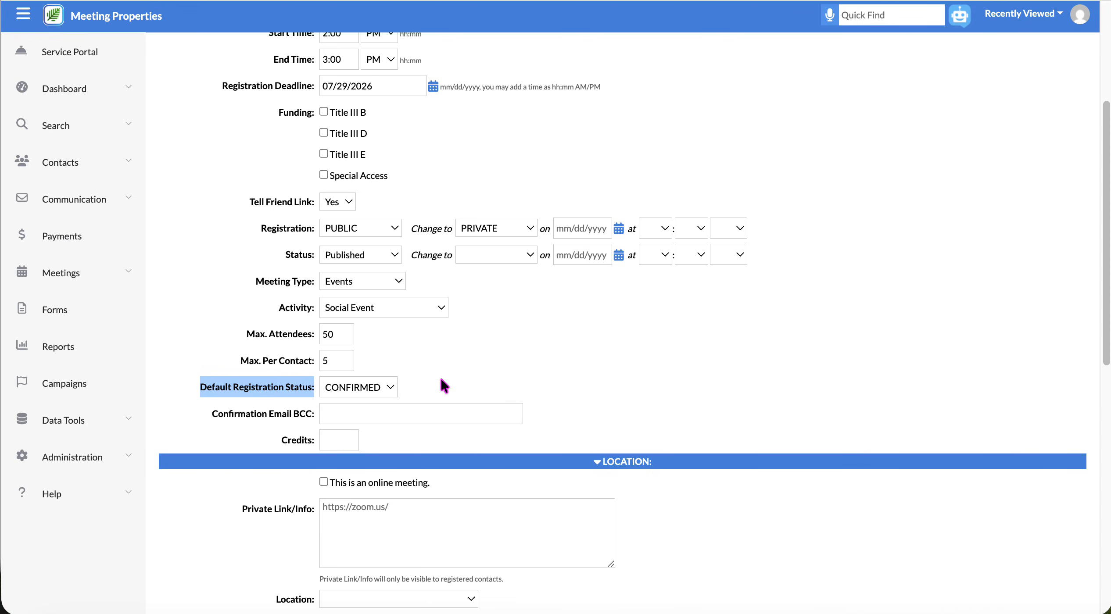
Keep the default registration status as CONFIRMED after briefly trying TENTATIVE.
{"action": "left_click", "coordinate": [390, 389]}
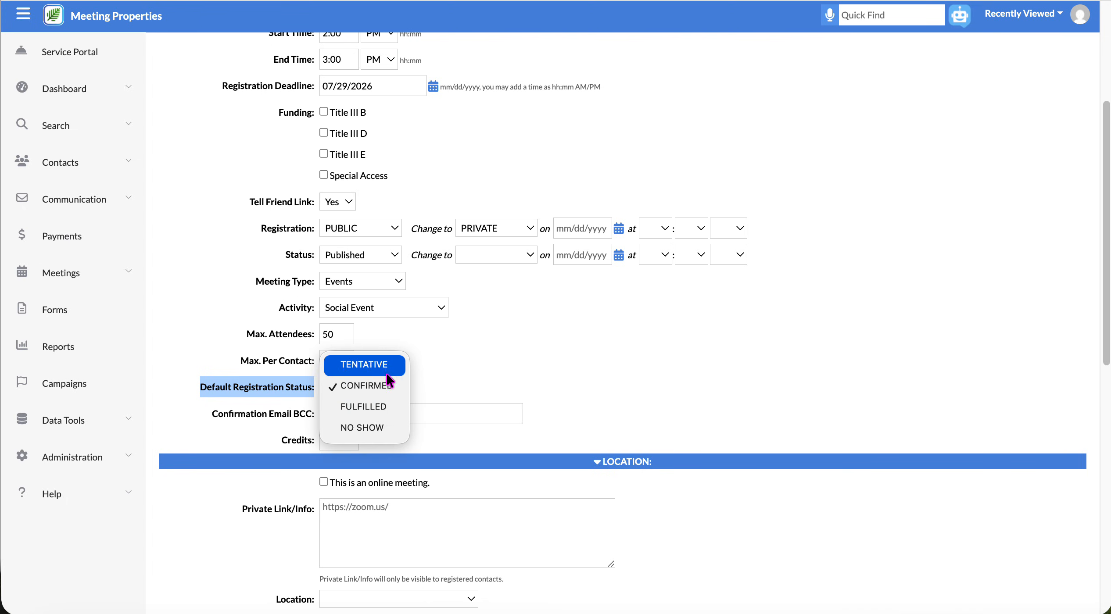
{"action": "left_click", "coordinate": [388, 372]}
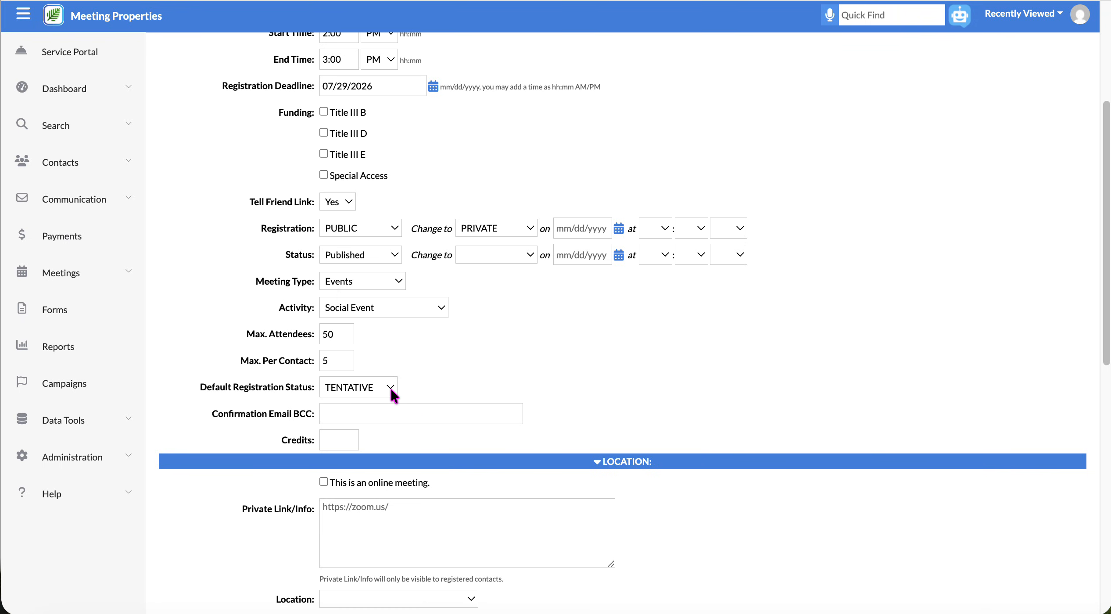
{"action": "left_click", "coordinate": [390, 390]}
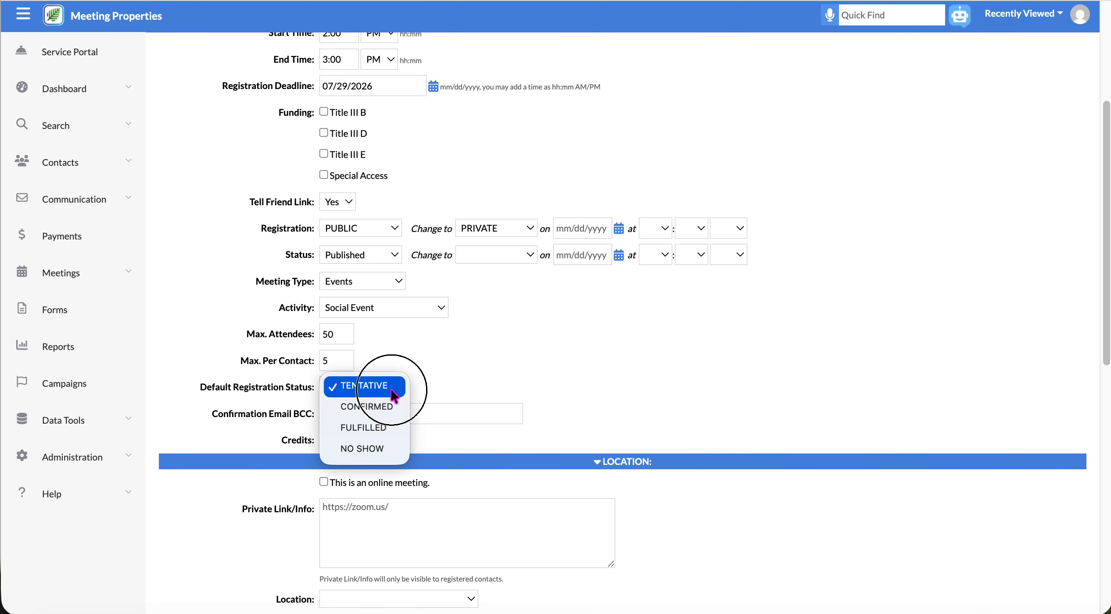
{"action": "left_click", "coordinate": [370, 406]}
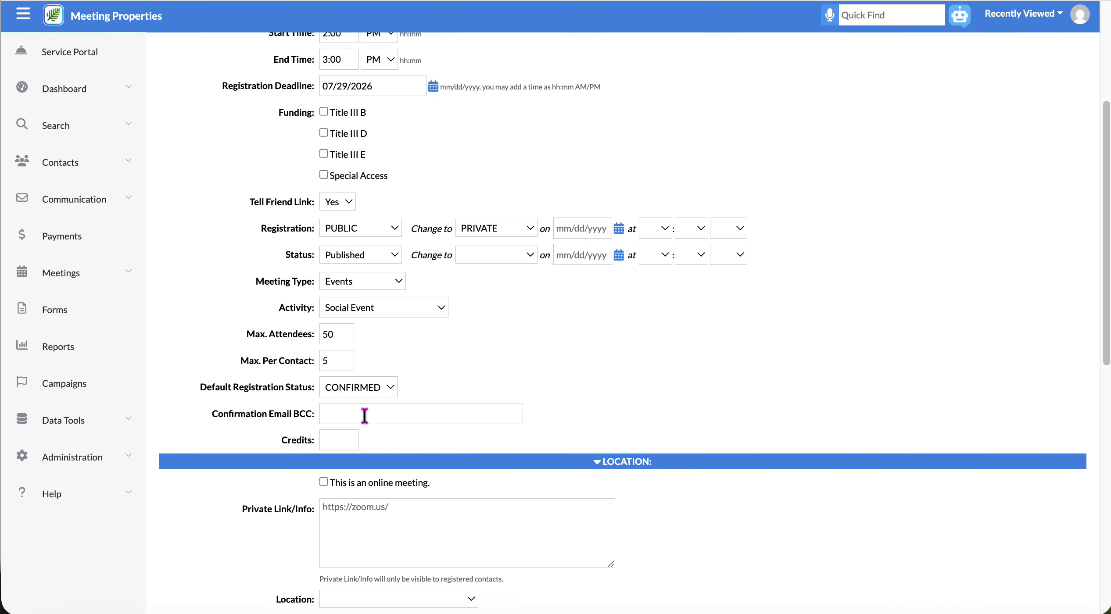
Enter the staff e-mail address in the Confirmation Email BCC field.
{"action": "left_click", "coordinate": [364, 415]}
{"action": "scroll", "coordinate": [366, 419], "scroll_direction": "down", "scroll_amount": 2}
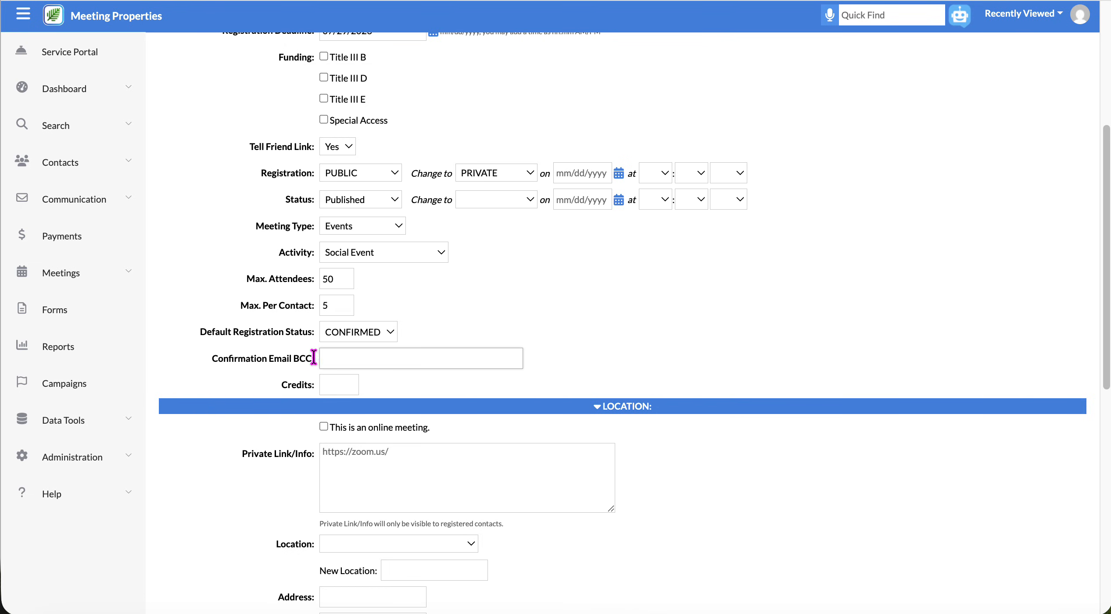
{"action": "left_click", "coordinate": [340, 355]}
{"action": "left_click", "coordinate": [330, 385]}
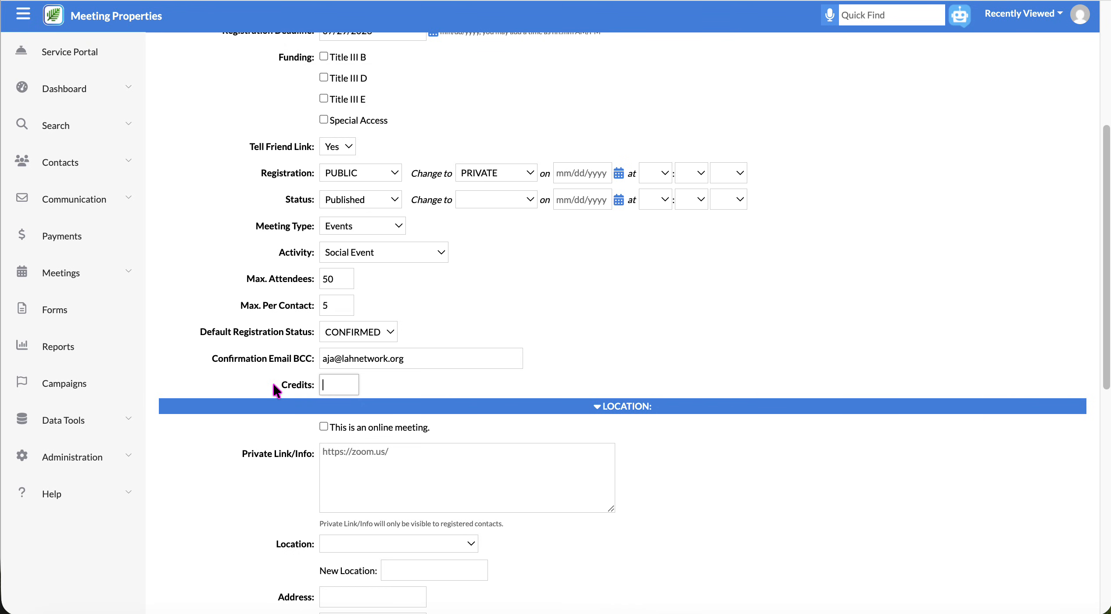
{"action": "scroll", "coordinate": [284, 425], "scroll_direction": "down", "scroll_amount": 1}
{"action": "scroll", "coordinate": [284, 425], "scroll_direction": "down", "scroll_amount": 7}
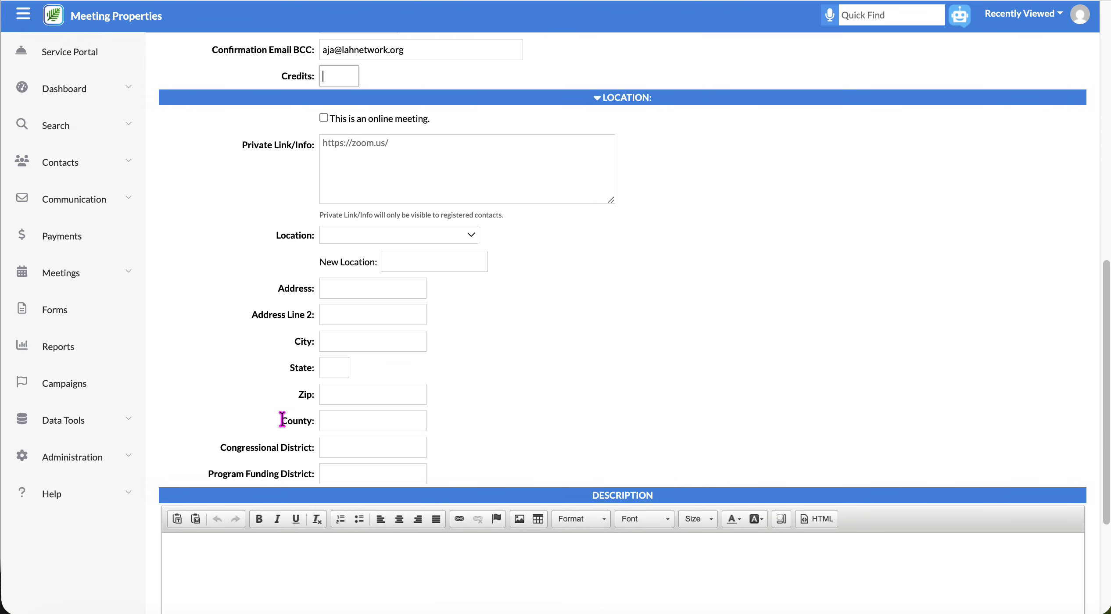
{"action": "scroll", "coordinate": [282, 420], "scroll_direction": "up", "scroll_amount": 1}
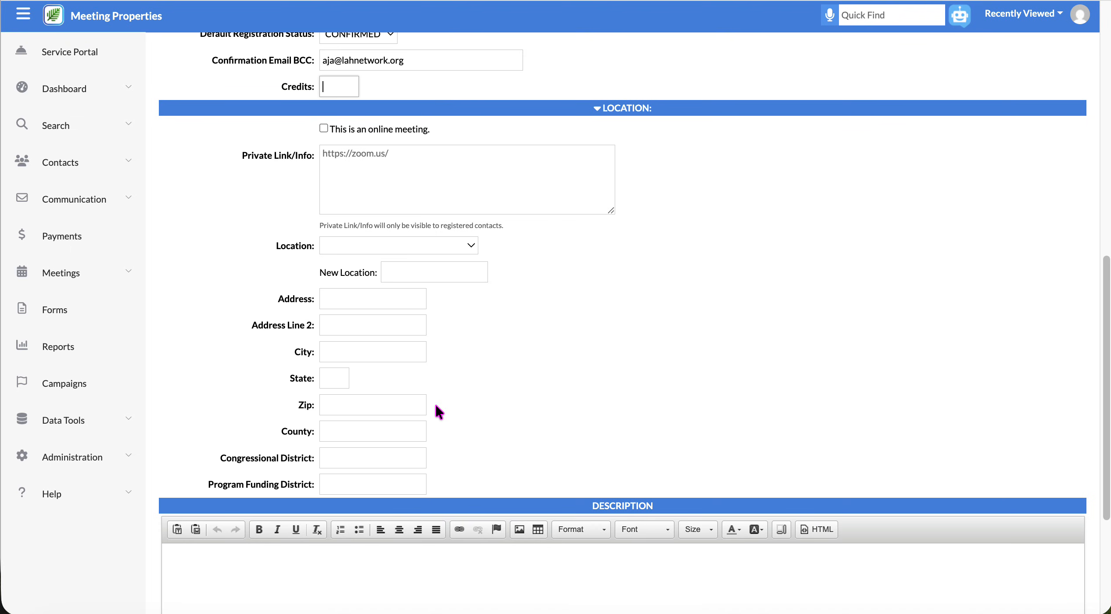
{"action": "left_click", "coordinate": [324, 128]}
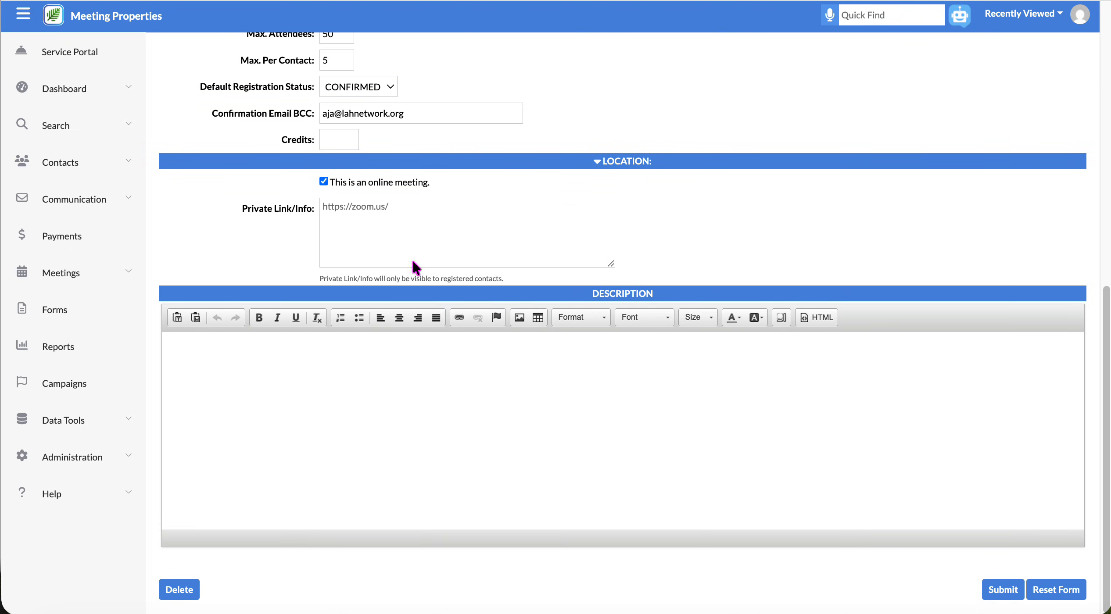
{"action": "left_click", "coordinate": [371, 230]}
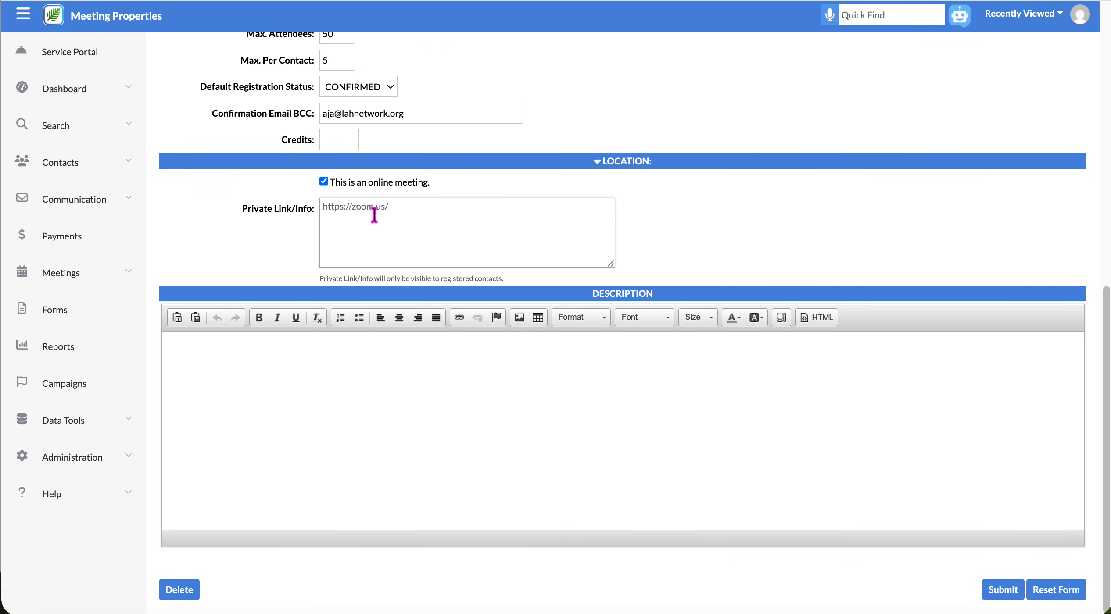
{"action": "left_click", "coordinate": [324, 182]}
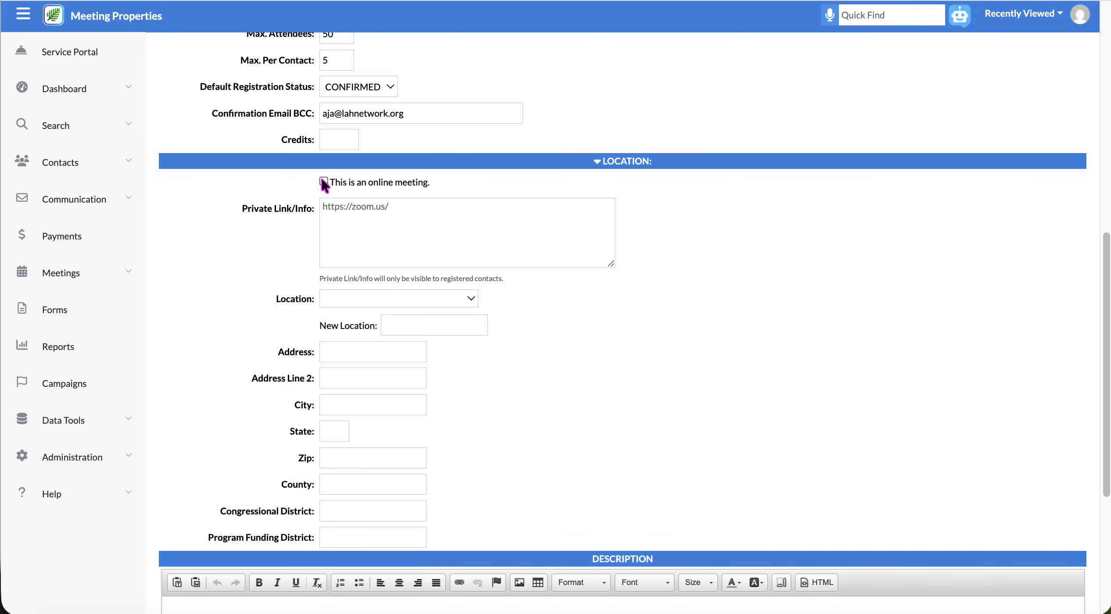
{"action": "left_click_drag", "start_coordinate": [272, 299], "coordinate": [311, 302]}
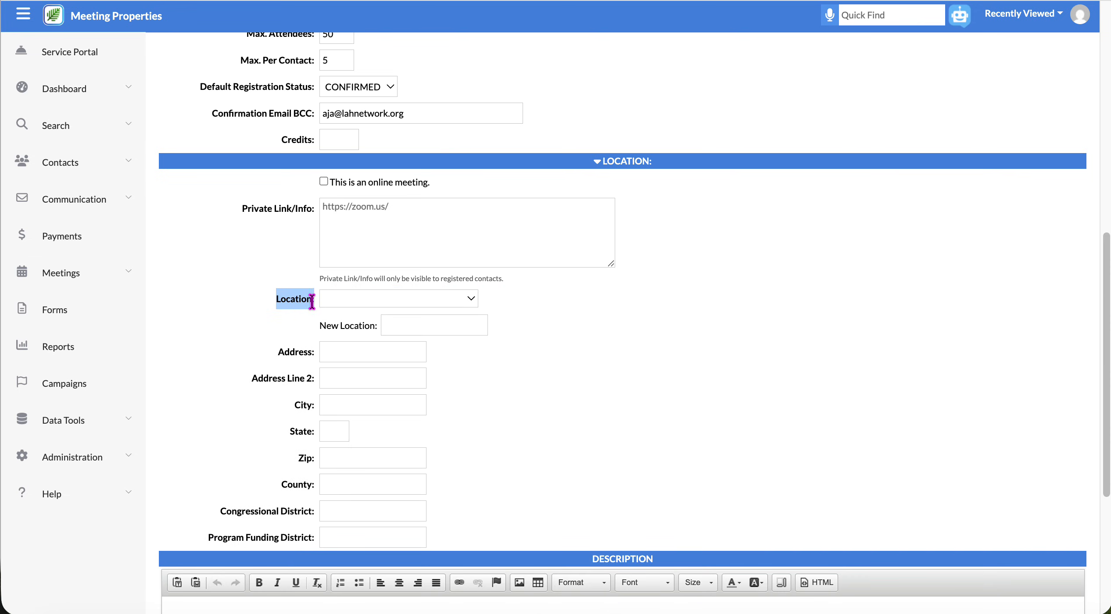
Leave the saved location blank and add a new location named Central Park.
{"action": "left_click", "coordinate": [472, 300]}
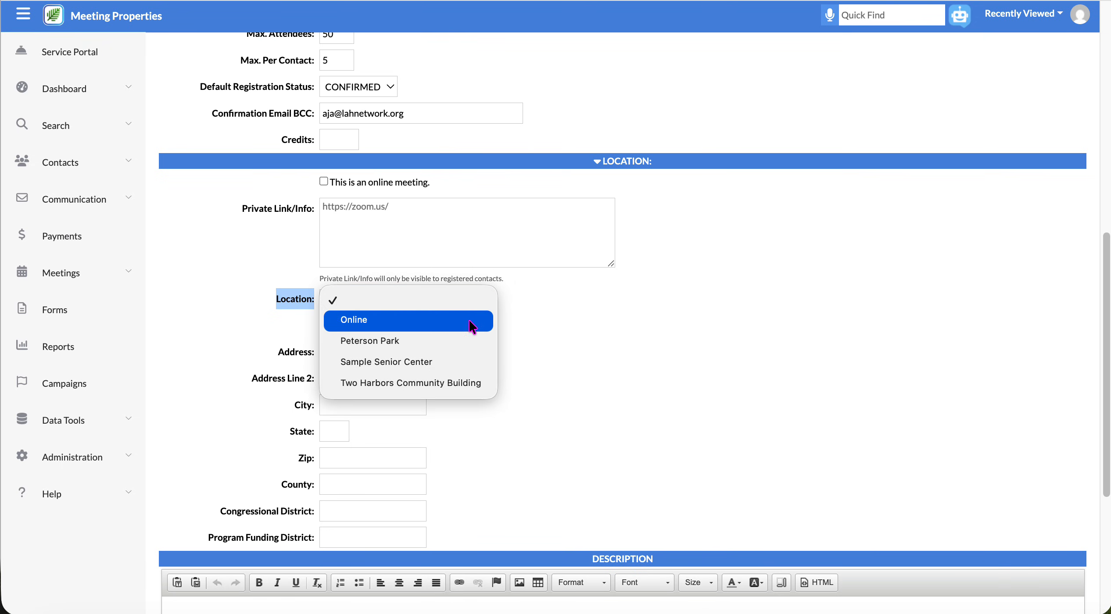
{"action": "left_click", "coordinate": [462, 413]}
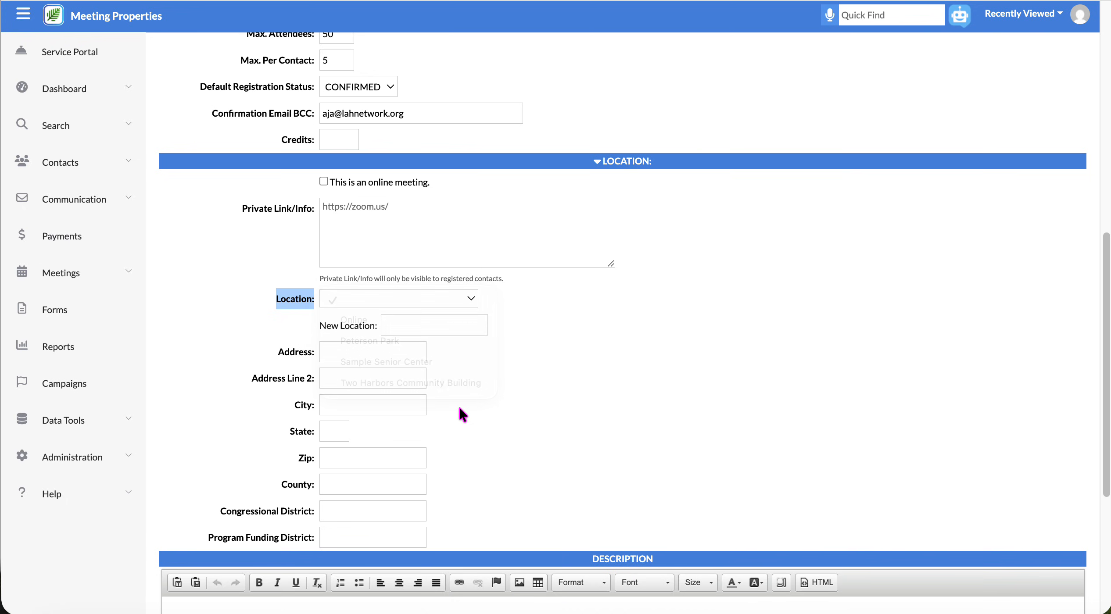
{"action": "left_click", "coordinate": [445, 335]}
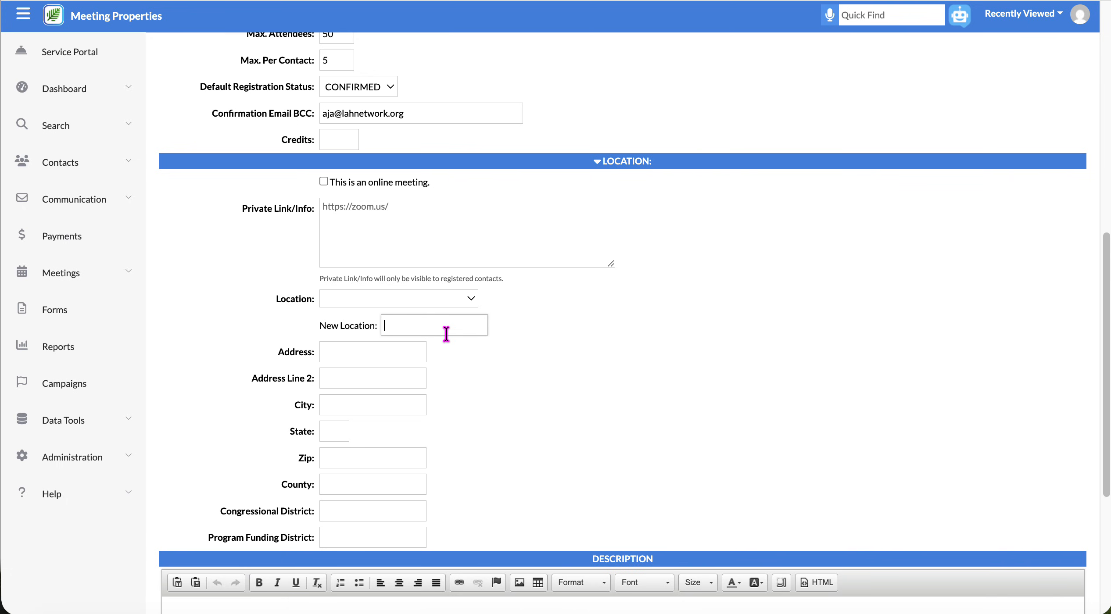
{"action": "type", "text": "Central Park"}
Enter the location address 123 Main Street, Minneapolis, MN 55345.
{"action": "left_click", "coordinate": [413, 349]}
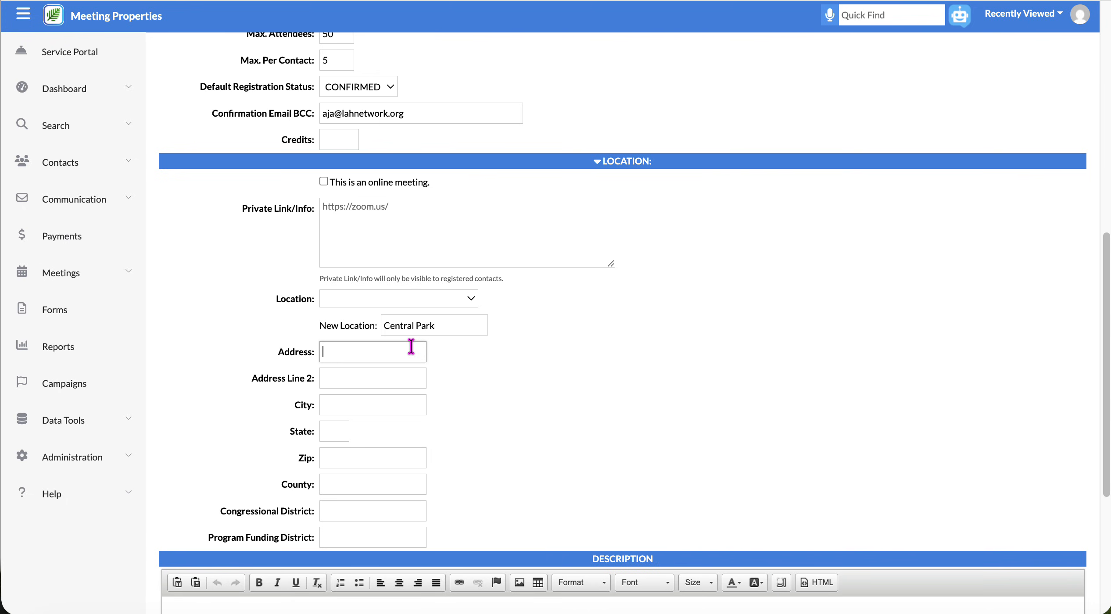
{"action": "type", "text": "123 Main Street"}
{"action": "key", "text": "Tab"}
{"action": "key", "text": "Tab"}
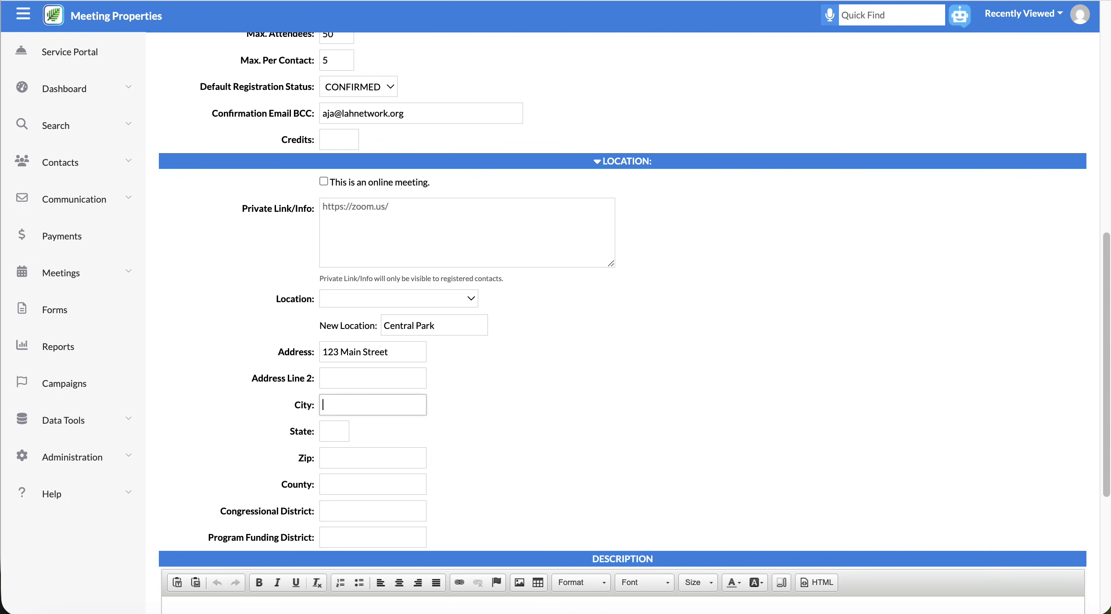
{"action": "type", "text": "Minneapolis"}
{"action": "key", "text": "Tab"}
{"action": "type", "text": "MN"}
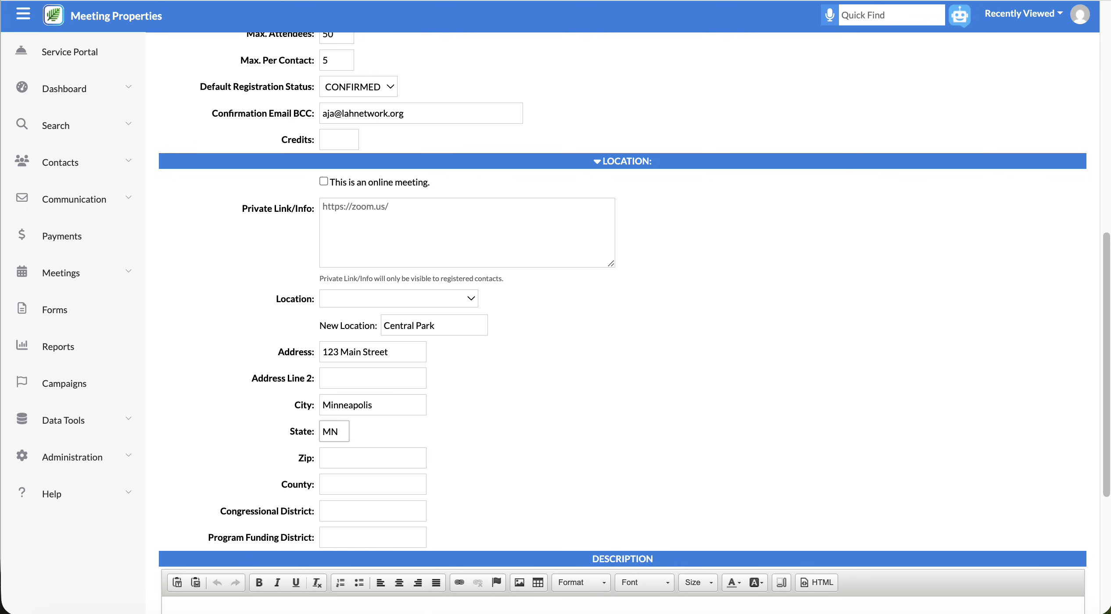
{"action": "key", "text": "Tab"}
{"action": "type", "text": "55"}
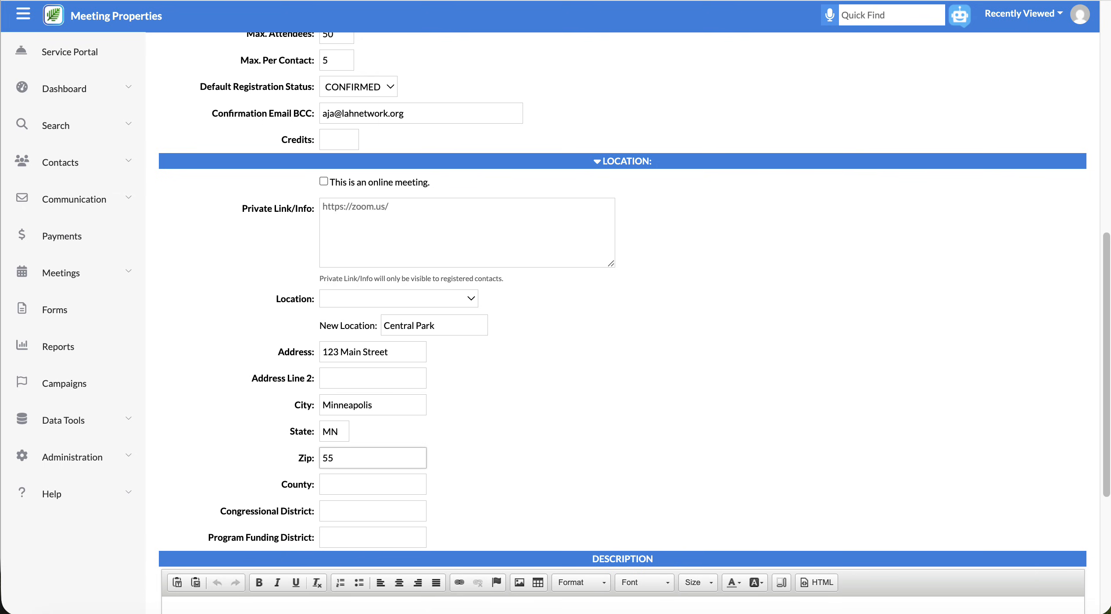
{"action": "type", "text": "345"}
{"action": "scroll", "coordinate": [468, 518], "scroll_direction": "down", "scroll_amount": 2}
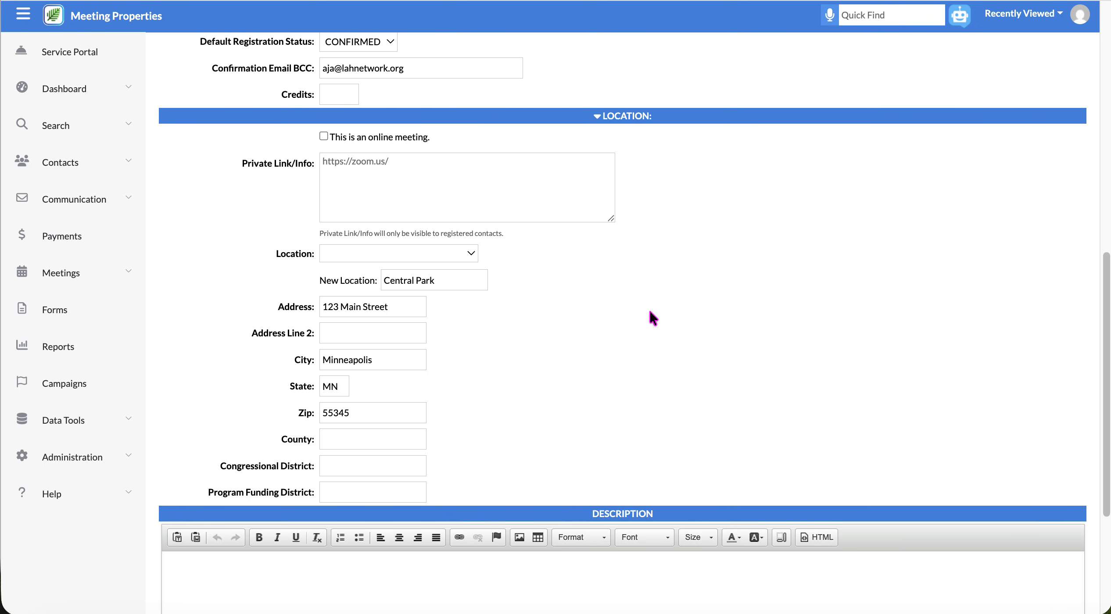
Describe the meeting as 'Join us for bingo, now with cash prizes!' and submit it.
{"action": "scroll", "coordinate": [650, 313], "scroll_direction": "down", "scroll_amount": 5}
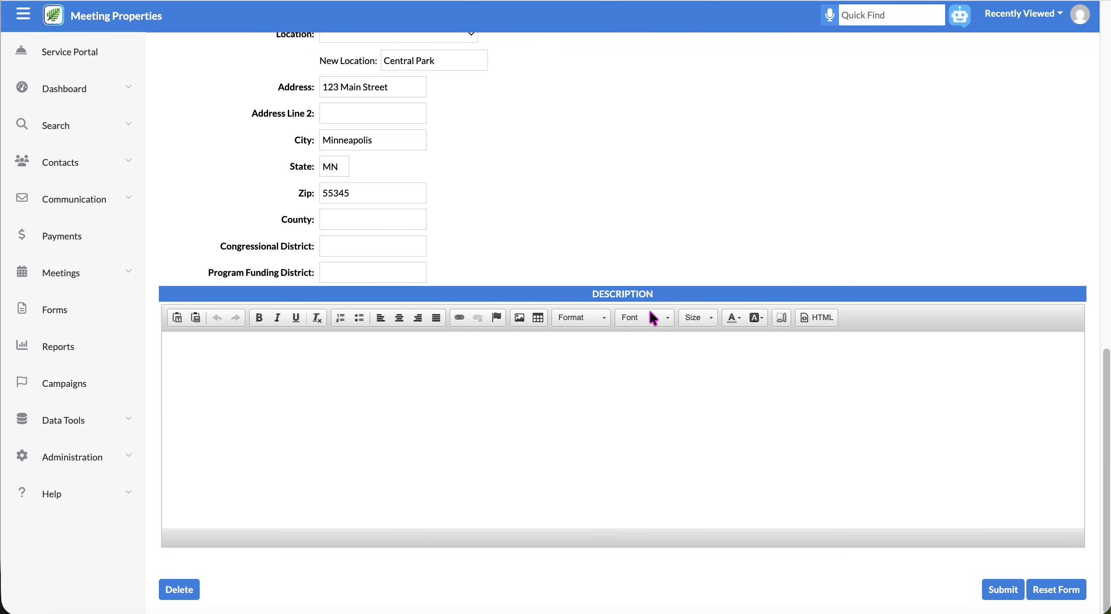
{"action": "left_click", "coordinate": [375, 390]}
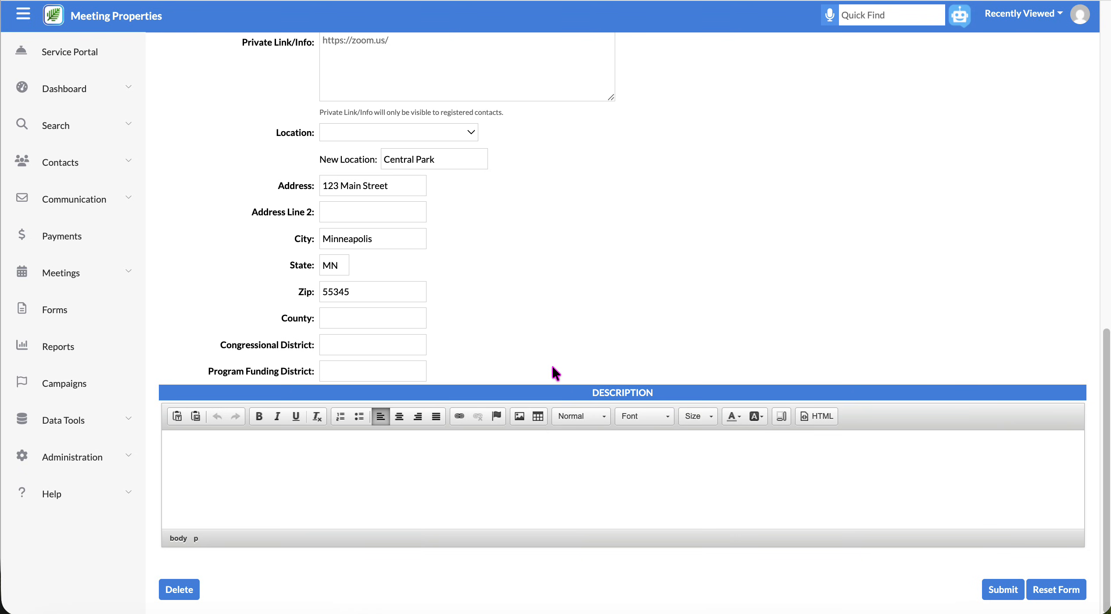
{"action": "type", "text": "Join us for bingo, now with cash prizes!"}
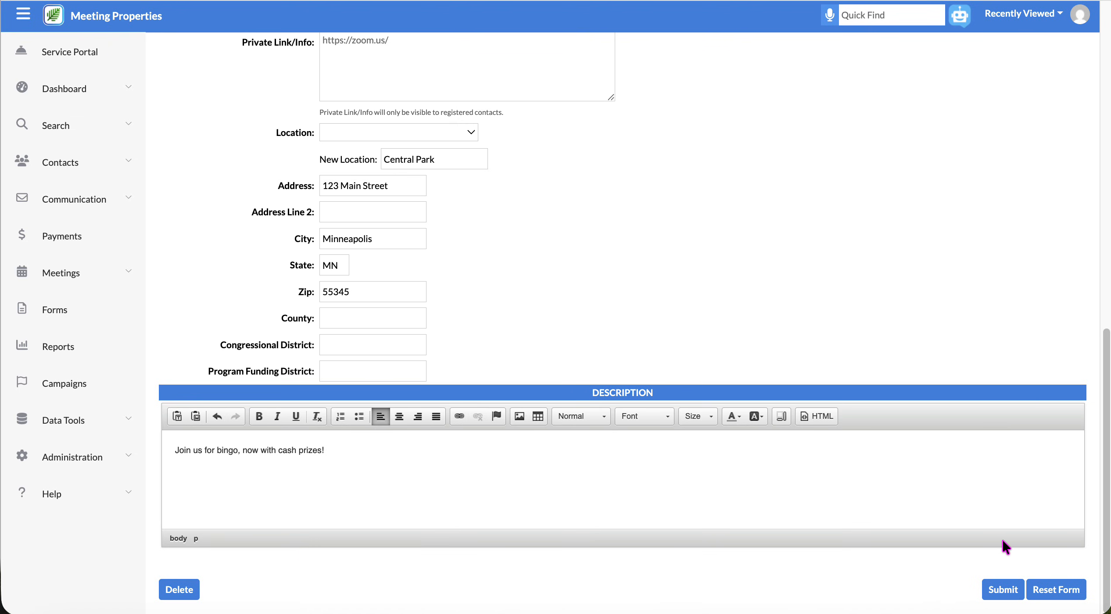
{"action": "left_click", "coordinate": [1007, 590]}
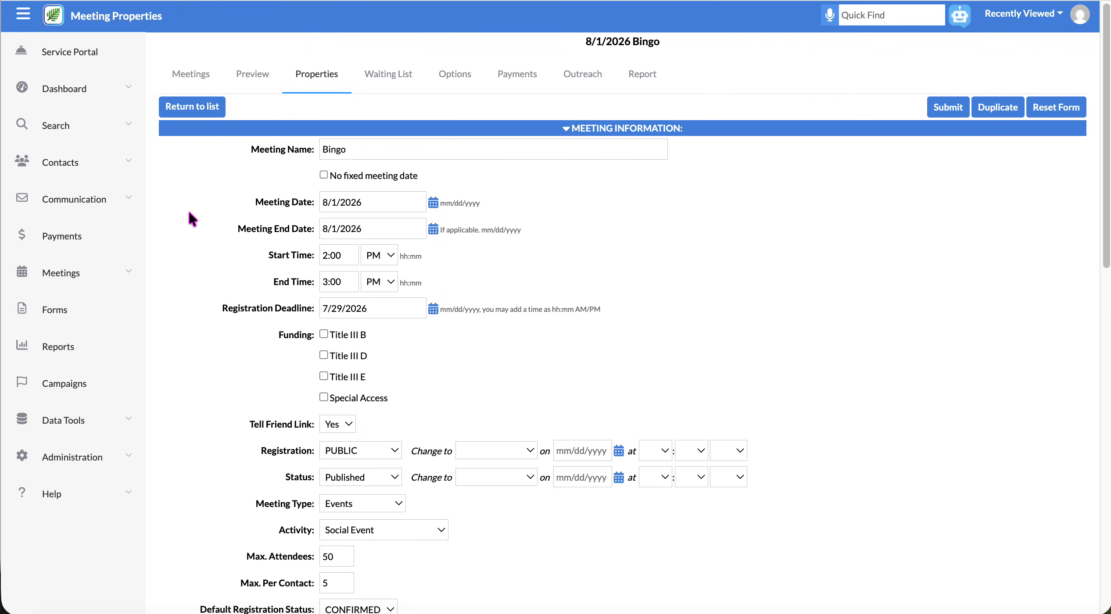
{"action": "left_click", "coordinate": [195, 75]}
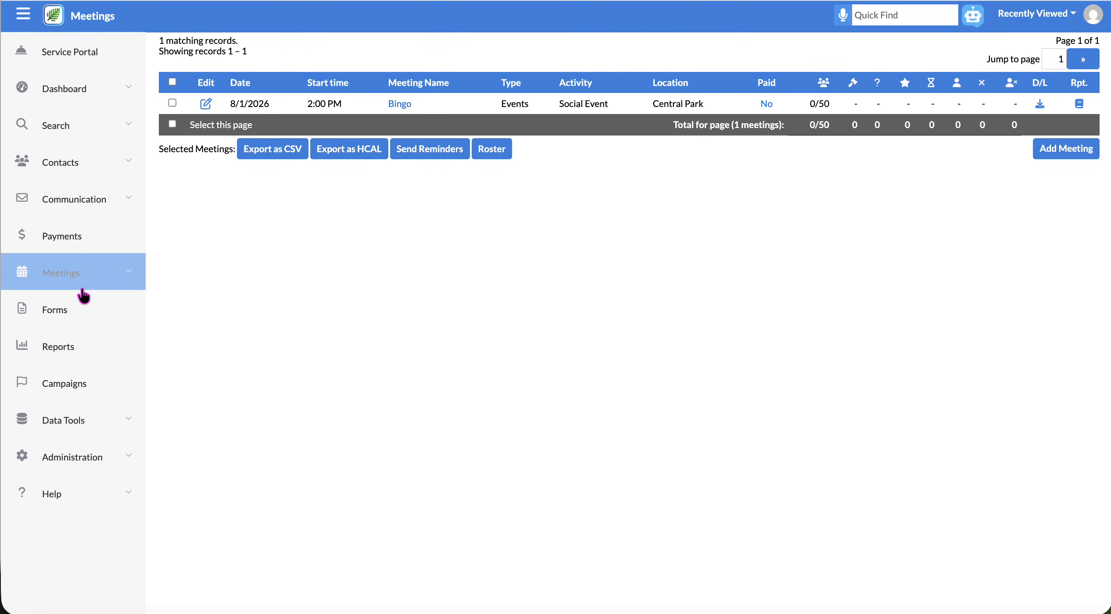
{"action": "left_click", "coordinate": [69, 275]}
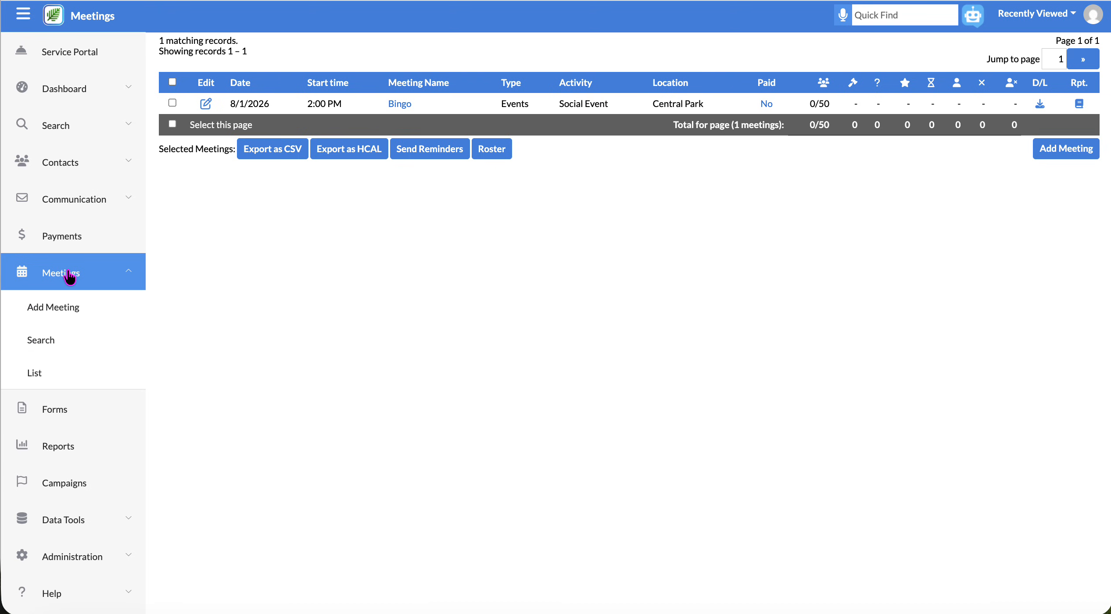
{"action": "left_click", "coordinate": [47, 376]}
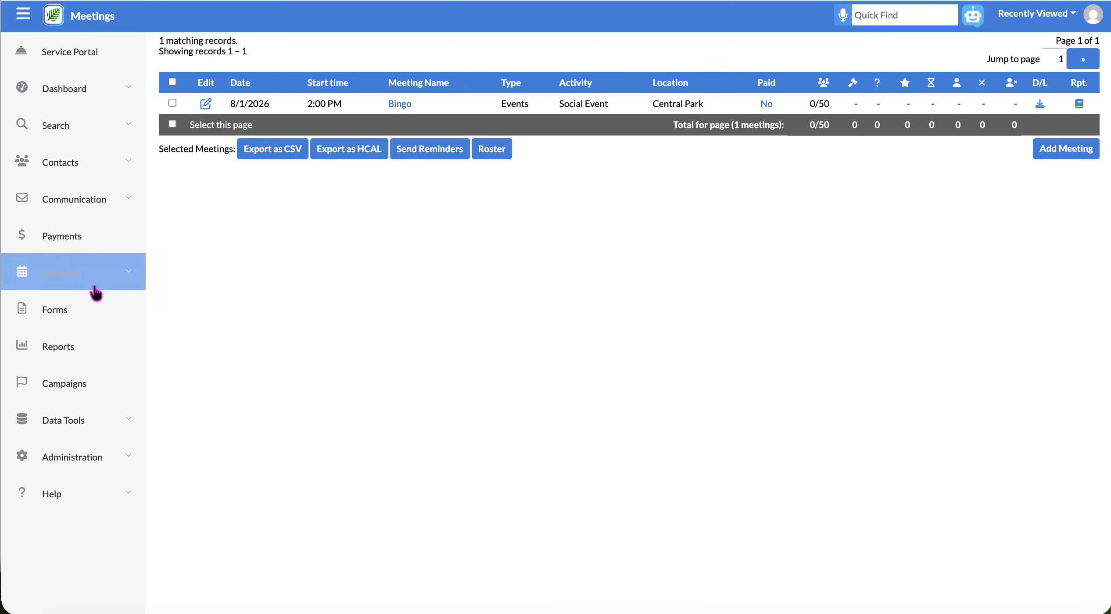
{"action": "left_click", "coordinate": [71, 278]}
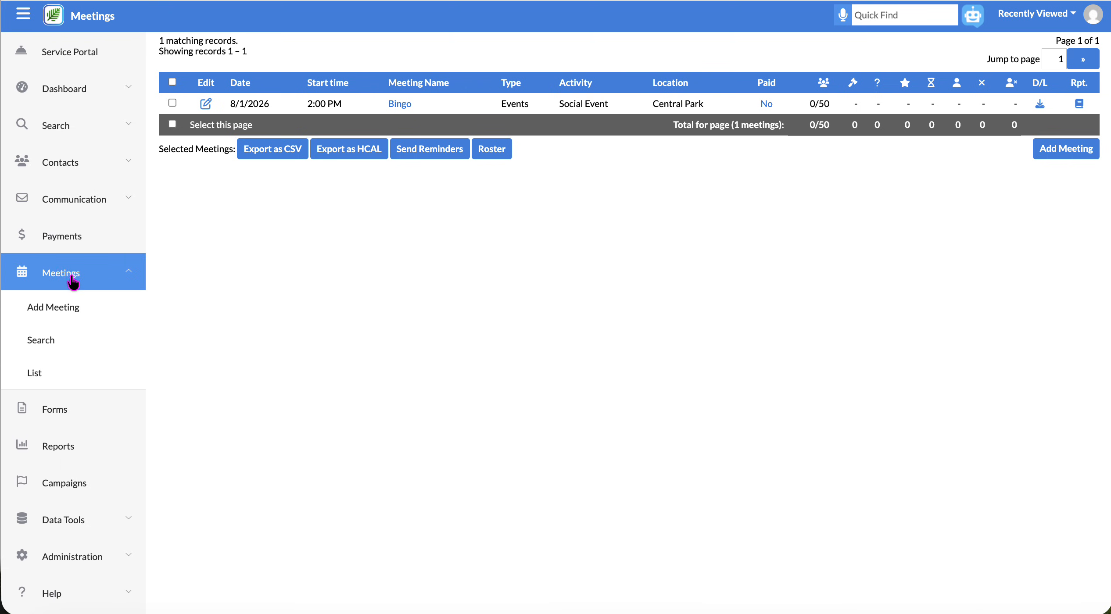
{"action": "left_click", "coordinate": [37, 339]}
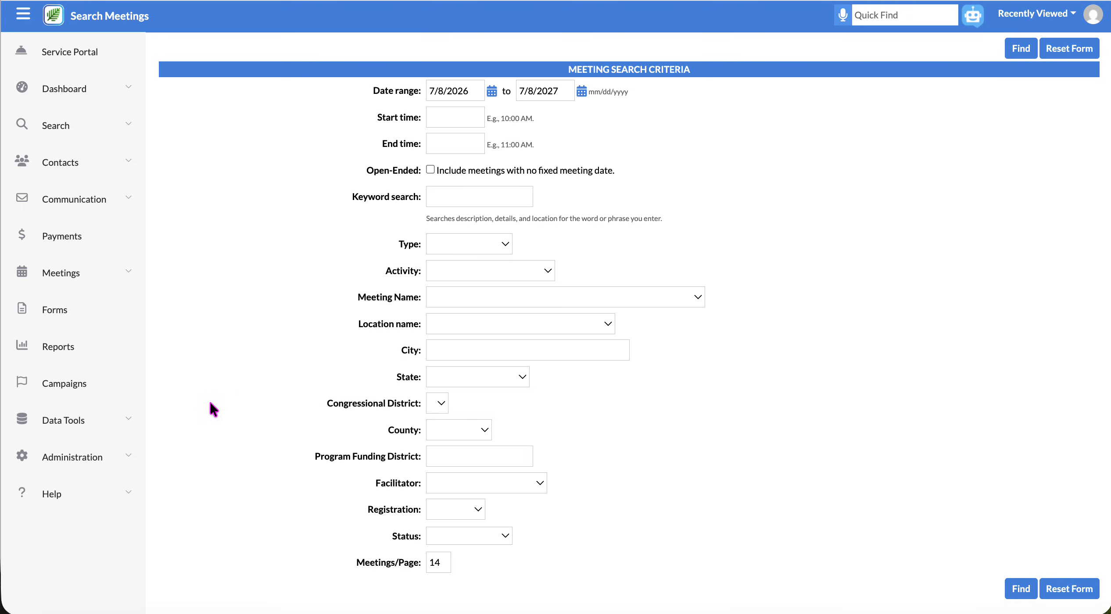
{"action": "left_click", "coordinate": [72, 280]}
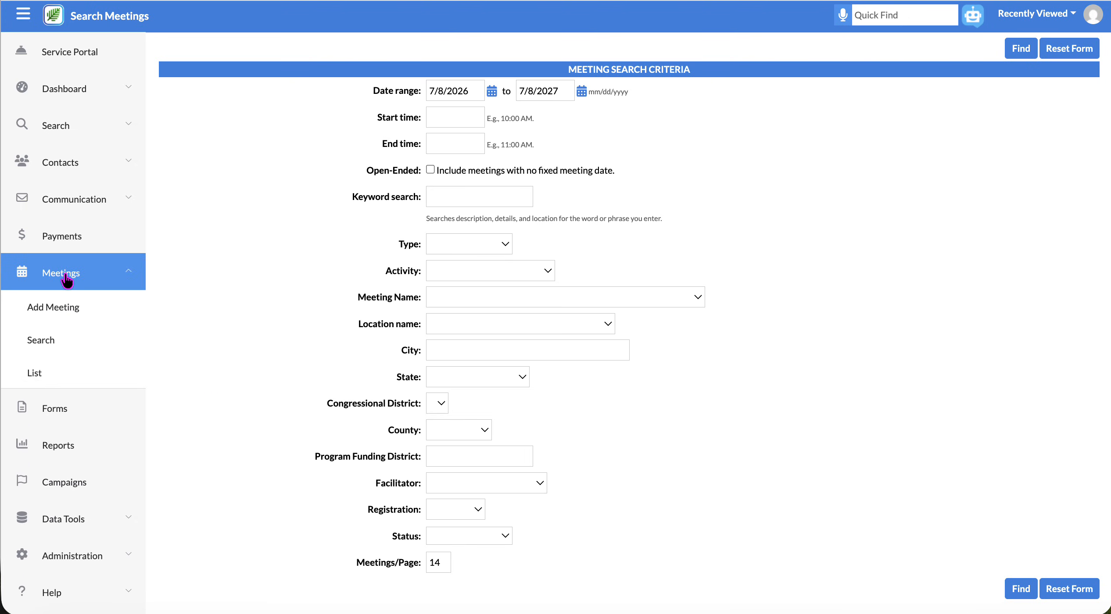
{"action": "left_click", "coordinate": [51, 373]}
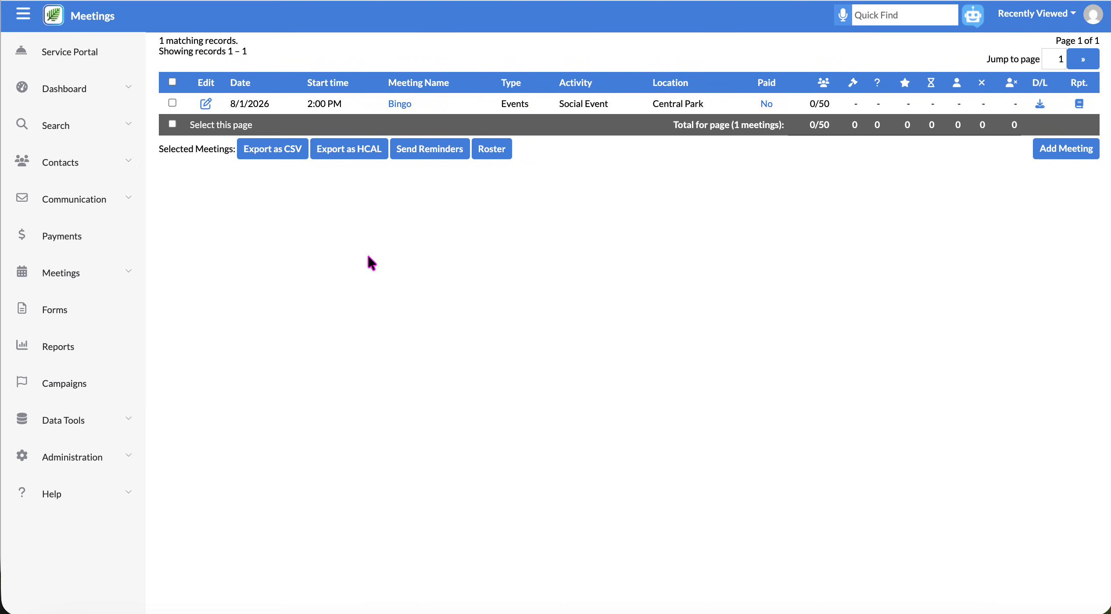
{"action": "left_click", "coordinate": [206, 104]}
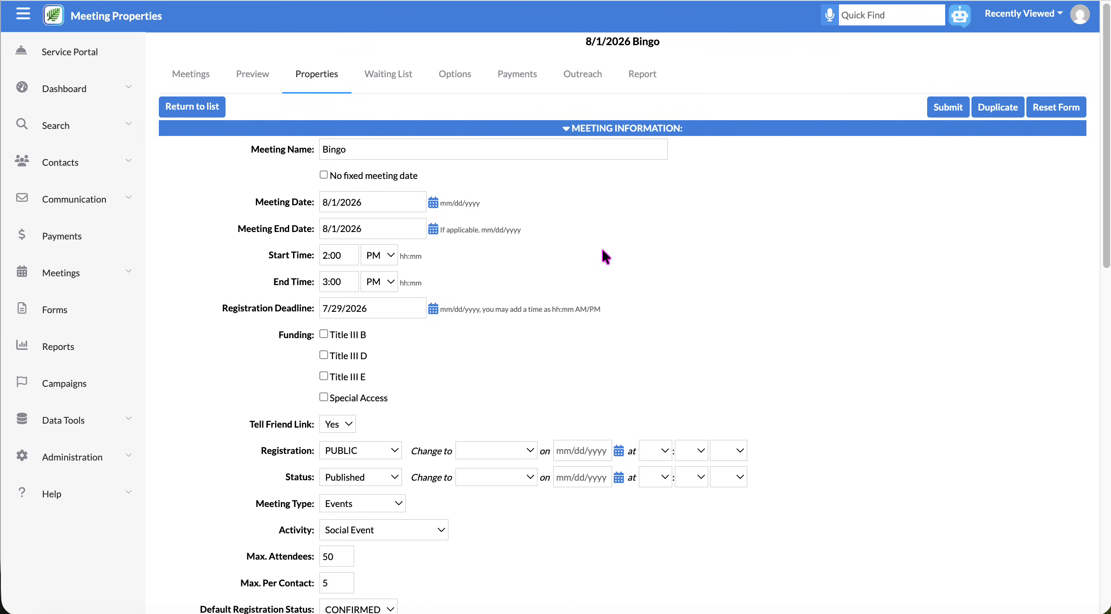
Preview the Bingo meeting and scroll through its description and When/Where details.
{"action": "left_click", "coordinate": [252, 77]}
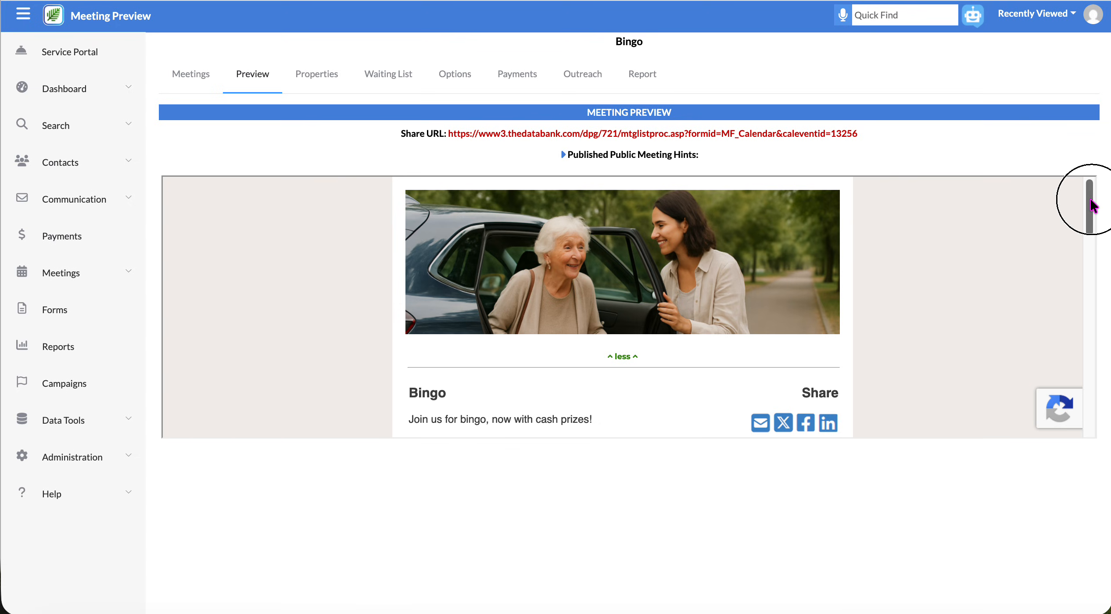
{"action": "left_click_drag", "start_coordinate": [1089, 200], "coordinate": [1091, 244]}
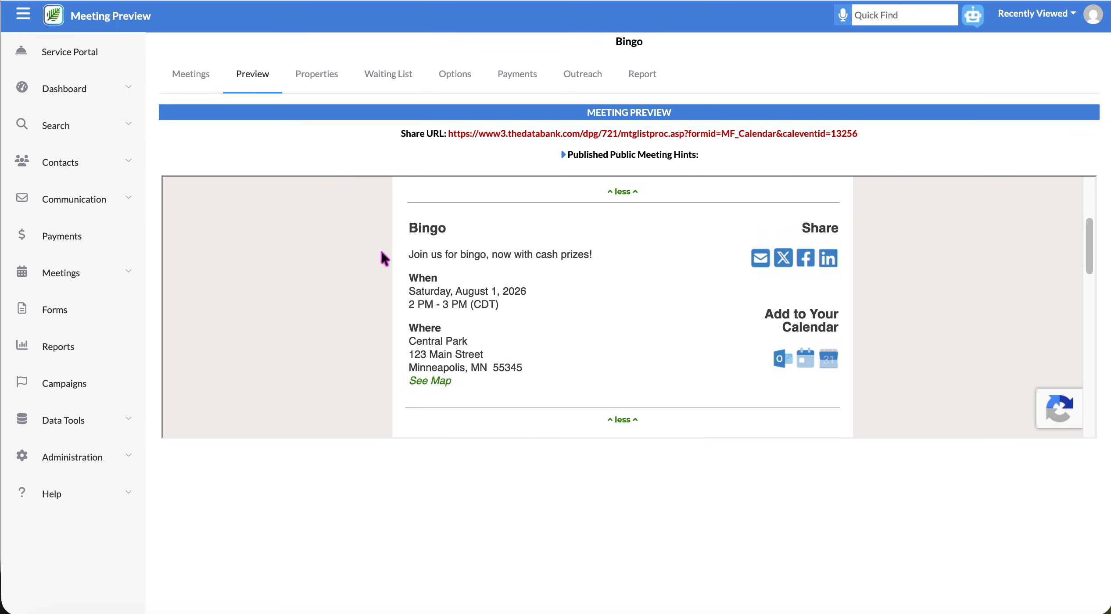
{"action": "left_click_drag", "start_coordinate": [414, 254], "coordinate": [577, 254]}
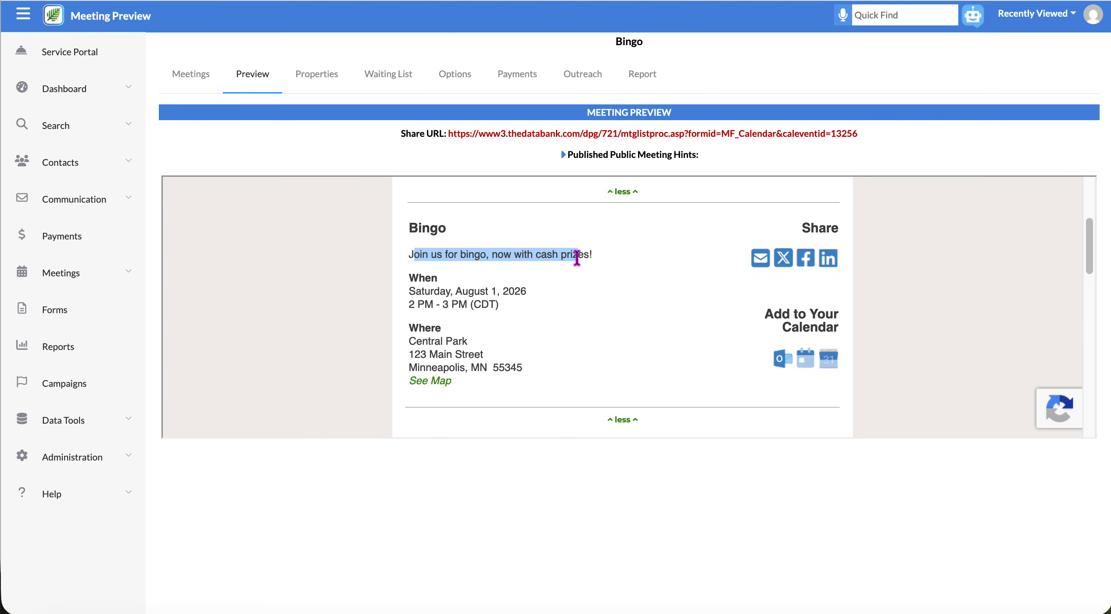
{"action": "left_click", "coordinate": [459, 293]}
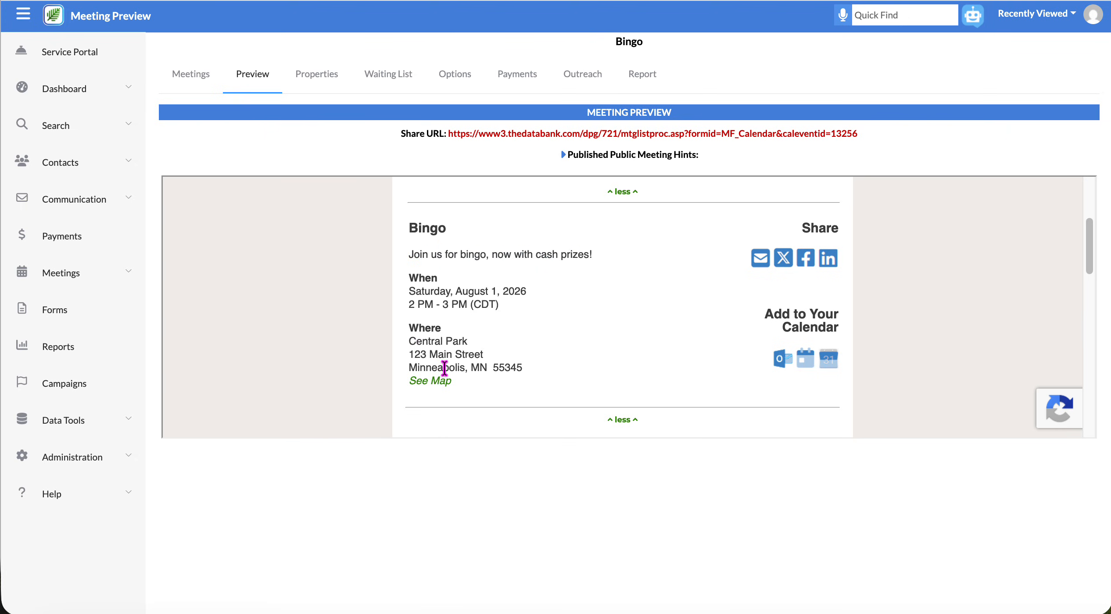
{"action": "scroll", "coordinate": [678, 323], "scroll_direction": "down", "scroll_amount": 3}
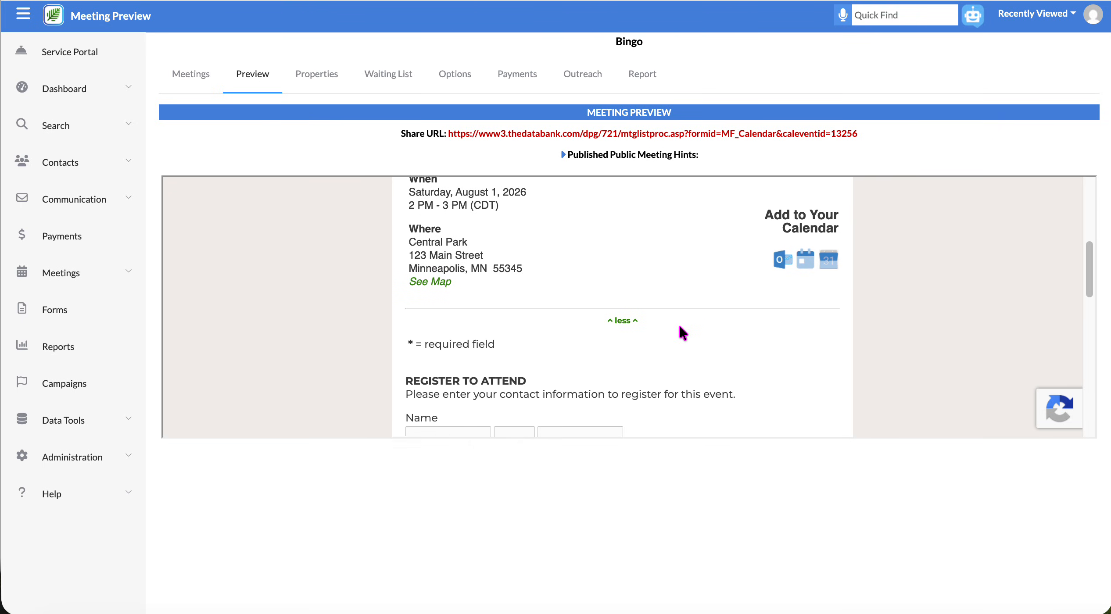
{"action": "scroll", "coordinate": [678, 325], "scroll_direction": "down", "scroll_amount": 5}
{"action": "left_click_drag", "start_coordinate": [1091, 309], "coordinate": [1091, 197]}
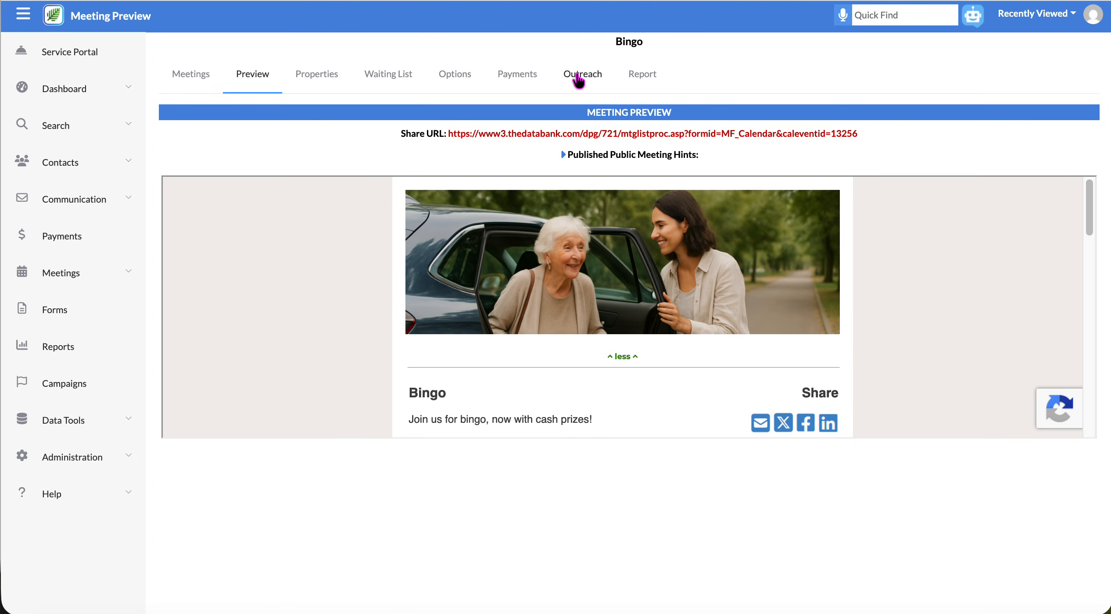
Open the Meeting Attendees Report for the 8/1/2026 Bingo meeting.
{"action": "left_click", "coordinate": [643, 79]}
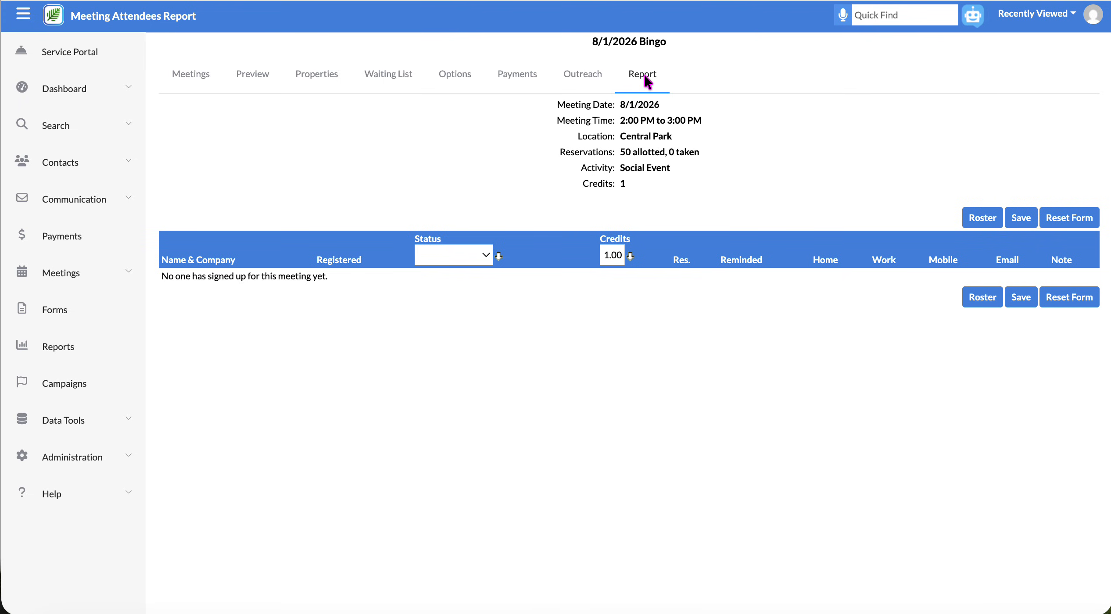